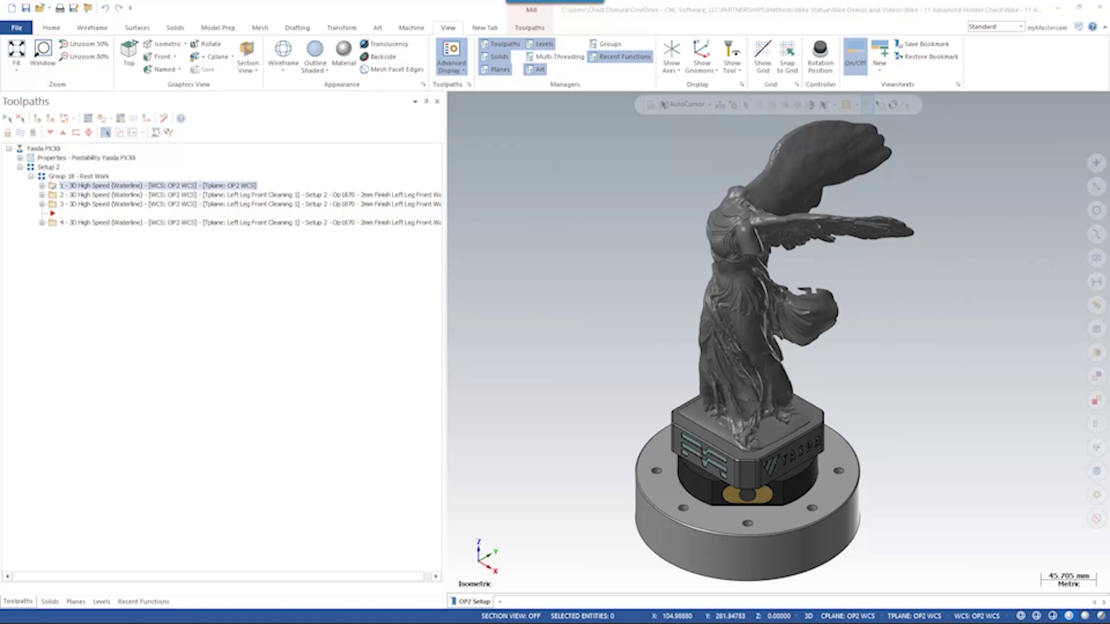
# Step: Review the holder collision-checking clearances and model geometry in operation 3's Waterline parameters, and close them without changes
pyautogui.click(186, 205)
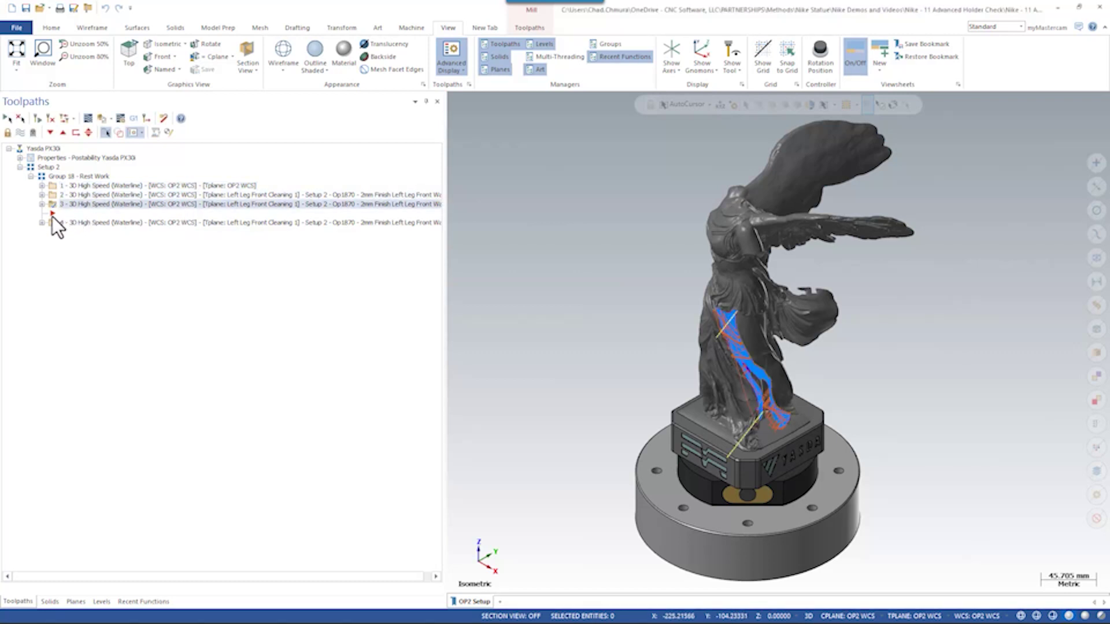
pyautogui.click(42, 204)
pyautogui.click(86, 213)
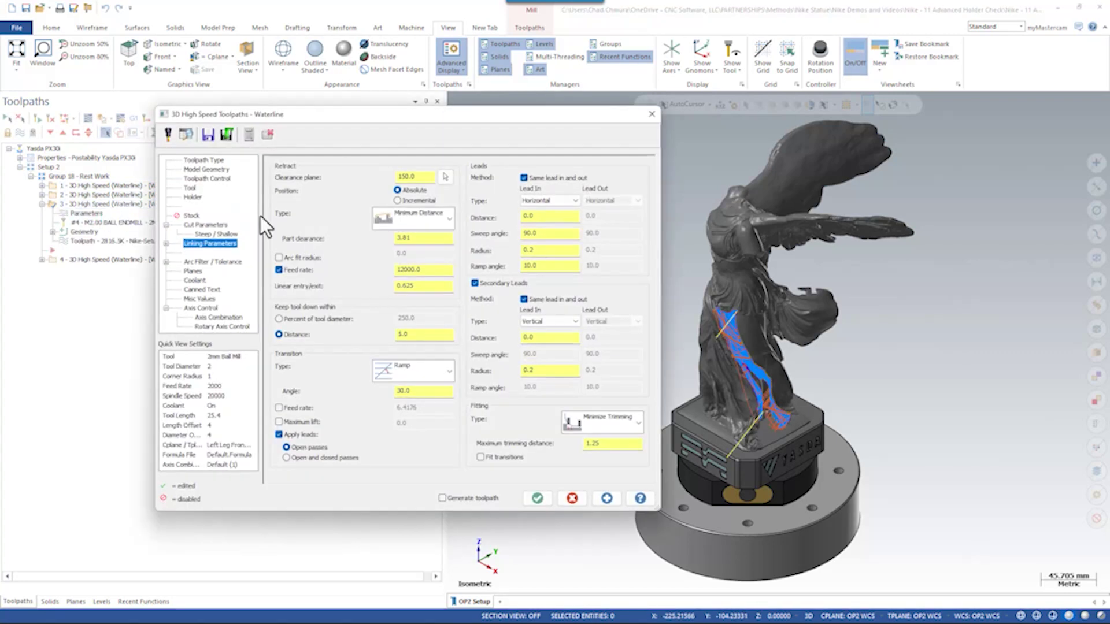
pyautogui.click(192, 197)
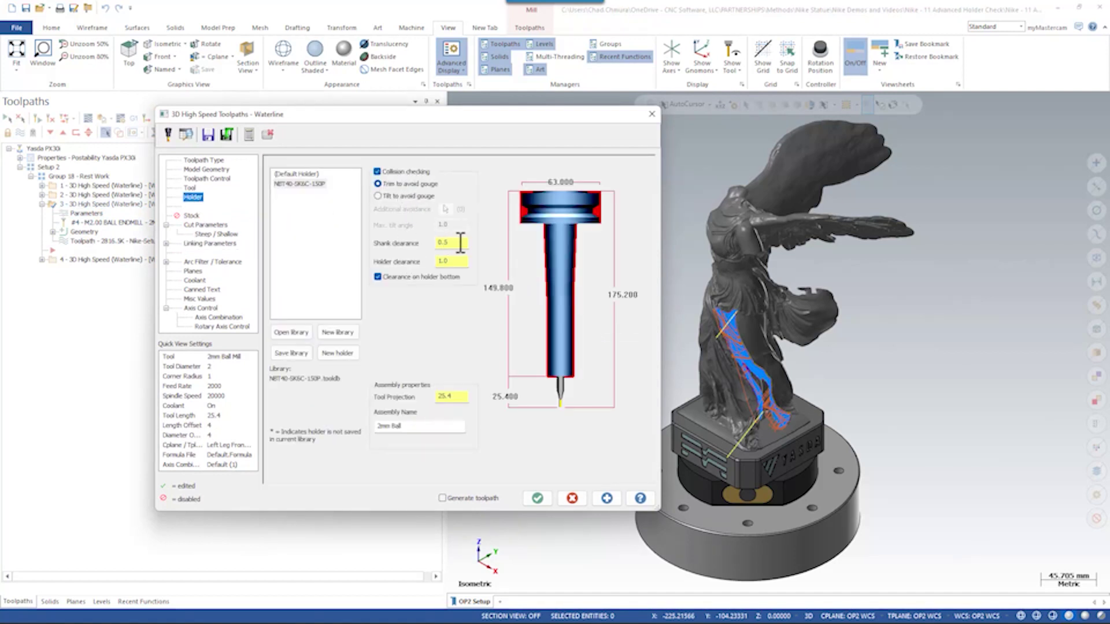
pyautogui.doubleClick(451, 261)
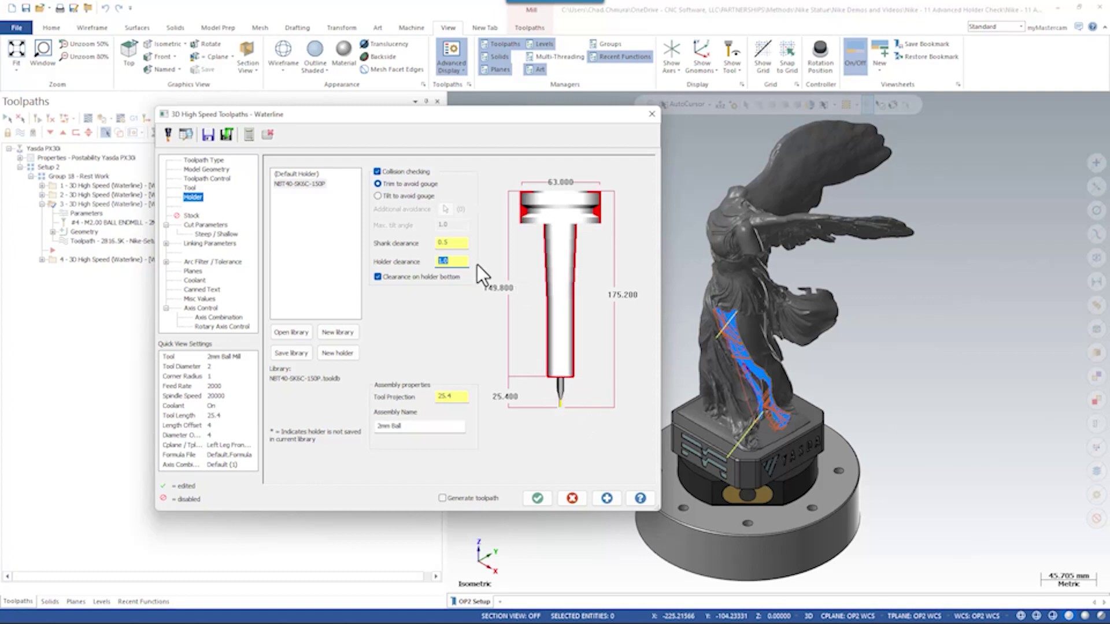
pyautogui.click(200, 170)
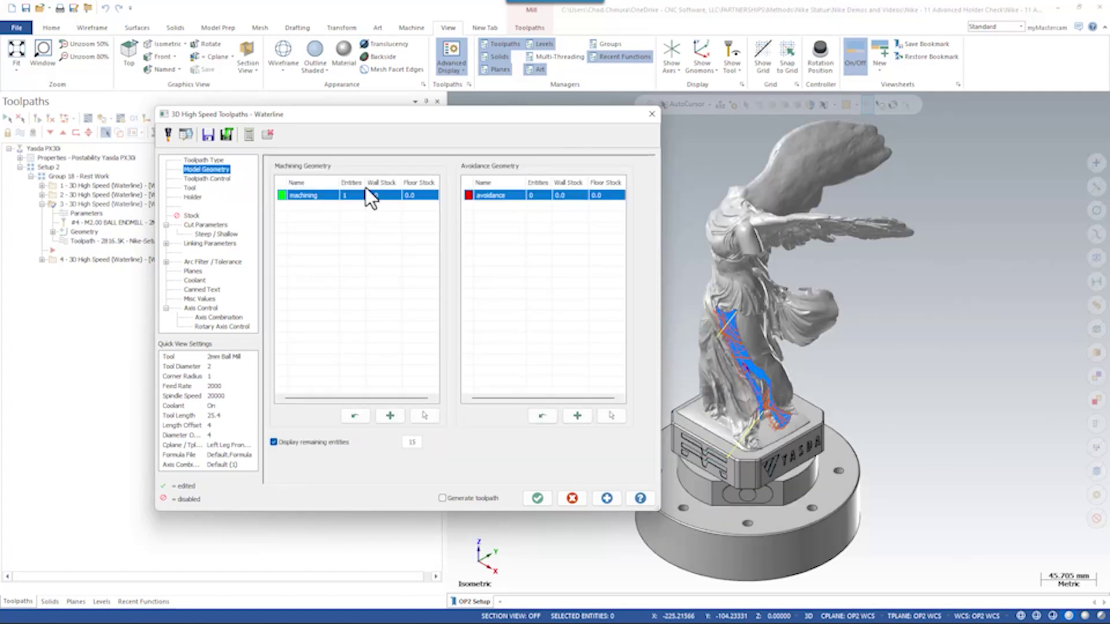
pyautogui.click(573, 500)
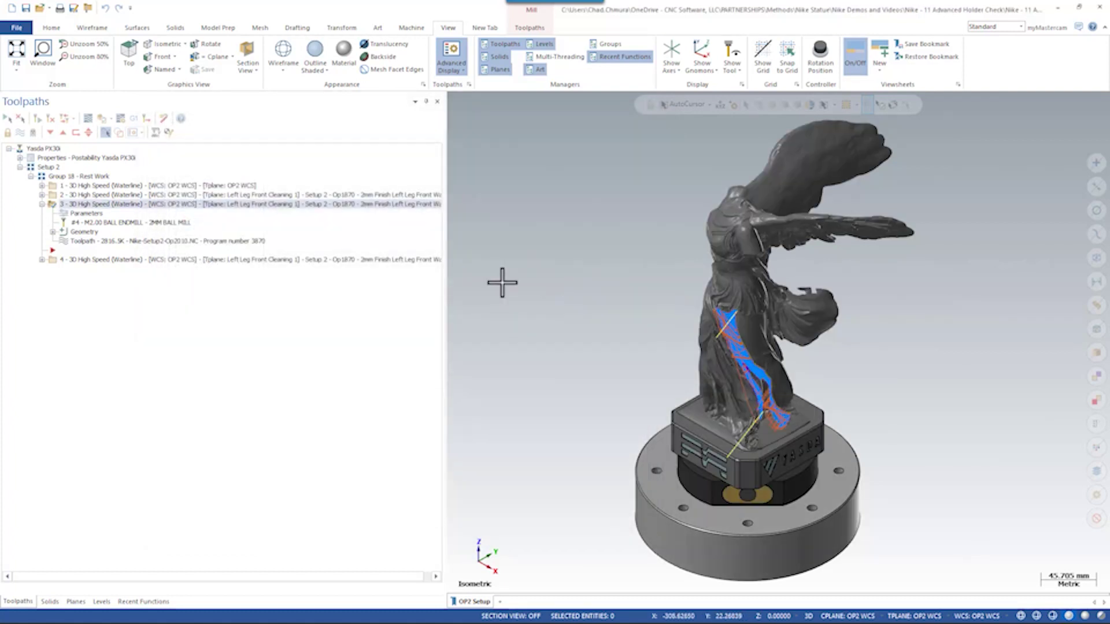
# Step: Compare the displayed toolpaths of Waterline operations 2, 3 and 4 on the statue's left leg
pyautogui.click(204, 196)
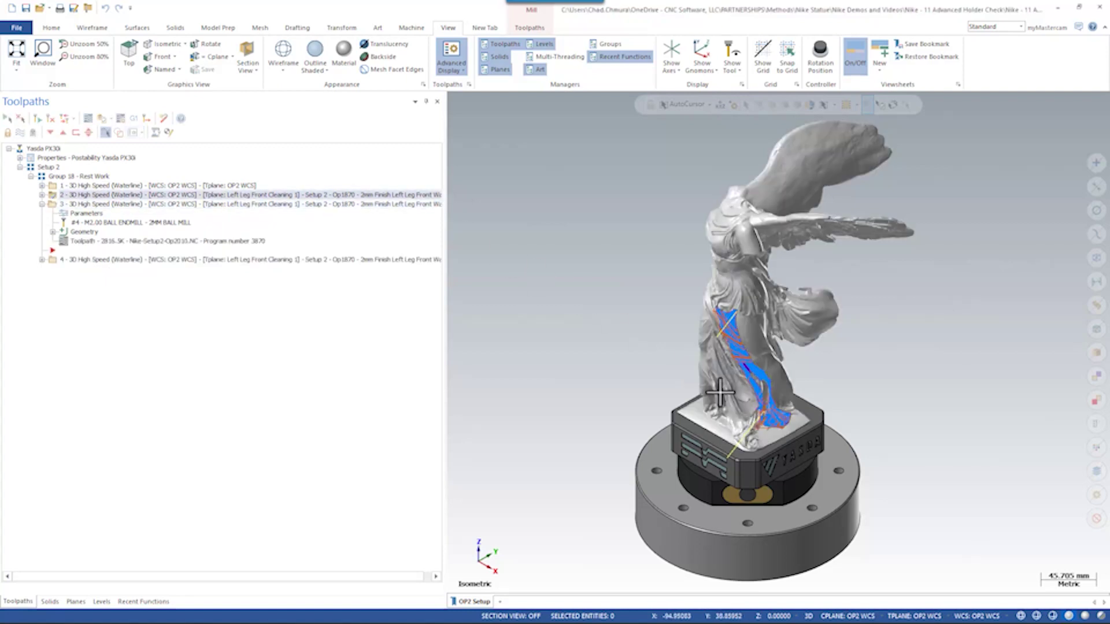
pyautogui.scroll(8, 714, 389)
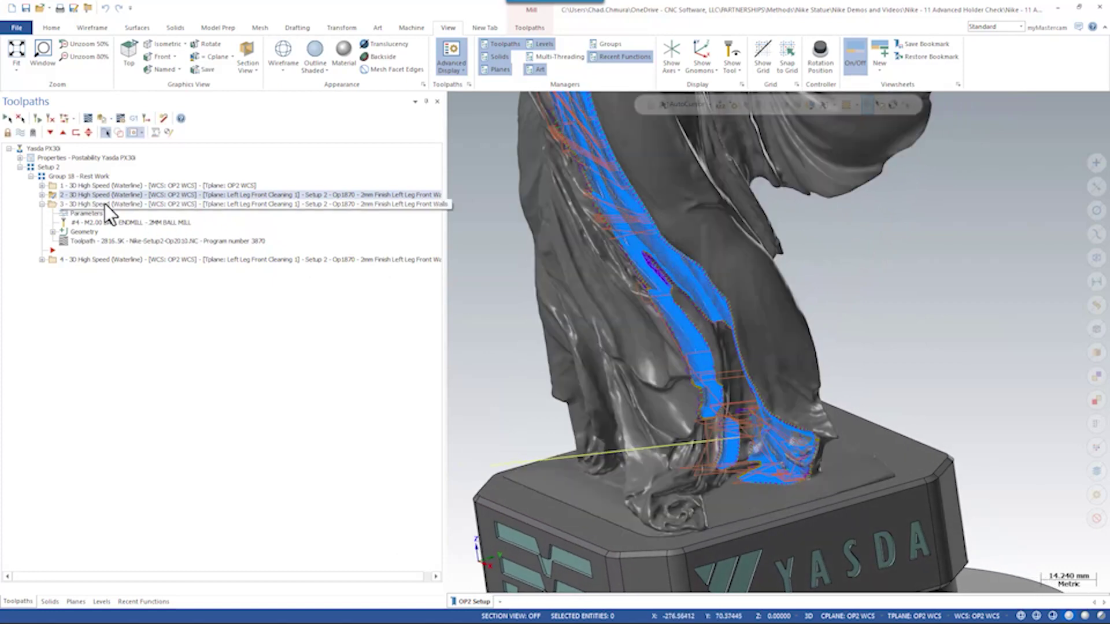
pyautogui.click(105, 203)
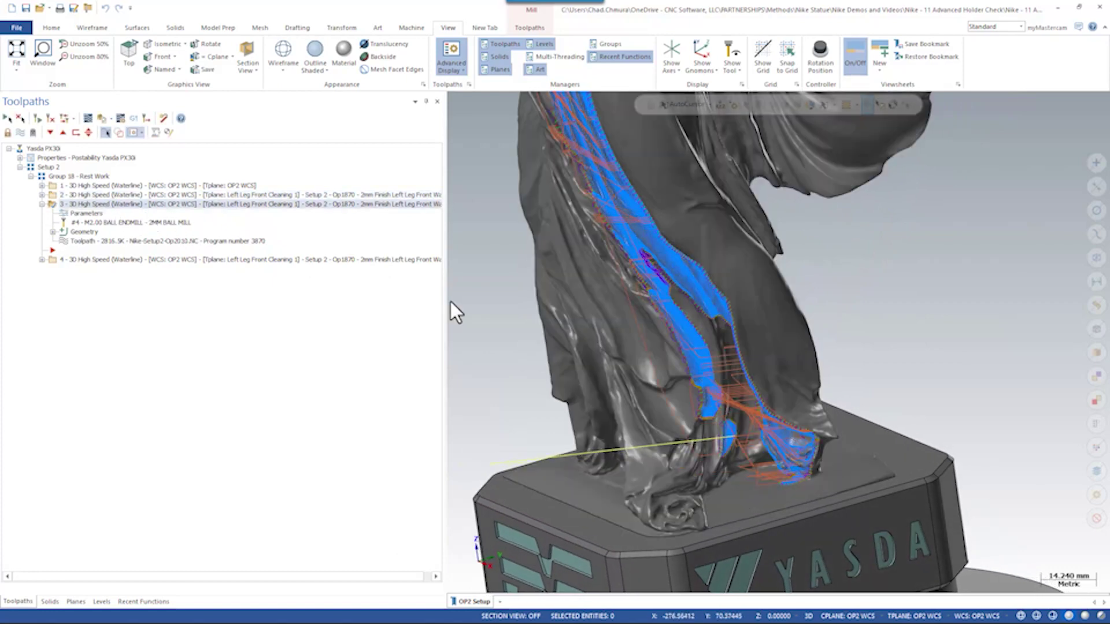
pyautogui.click(179, 260)
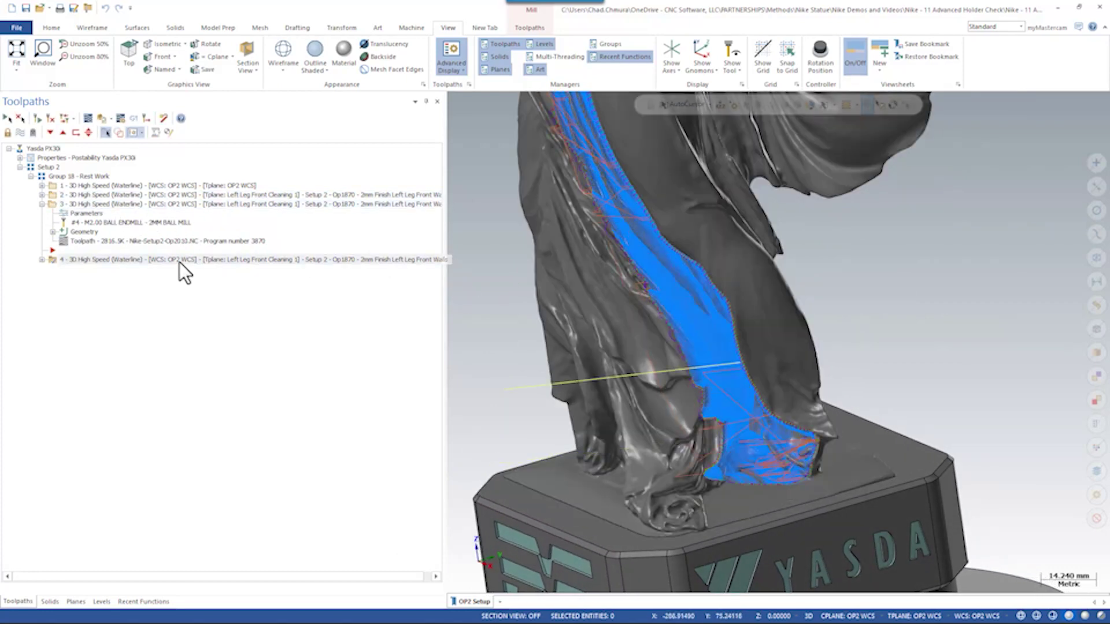
pyautogui.moveTo(701, 354)
pyautogui.mouseDown(button='middle')
pyautogui.moveTo(738, 372)
pyautogui.moveTo(775, 362)
pyautogui.moveTo(771, 339)
pyautogui.moveTo(732, 358)
pyautogui.mouseUp(button='middle')
pyautogui.scroll(1, 732, 358)
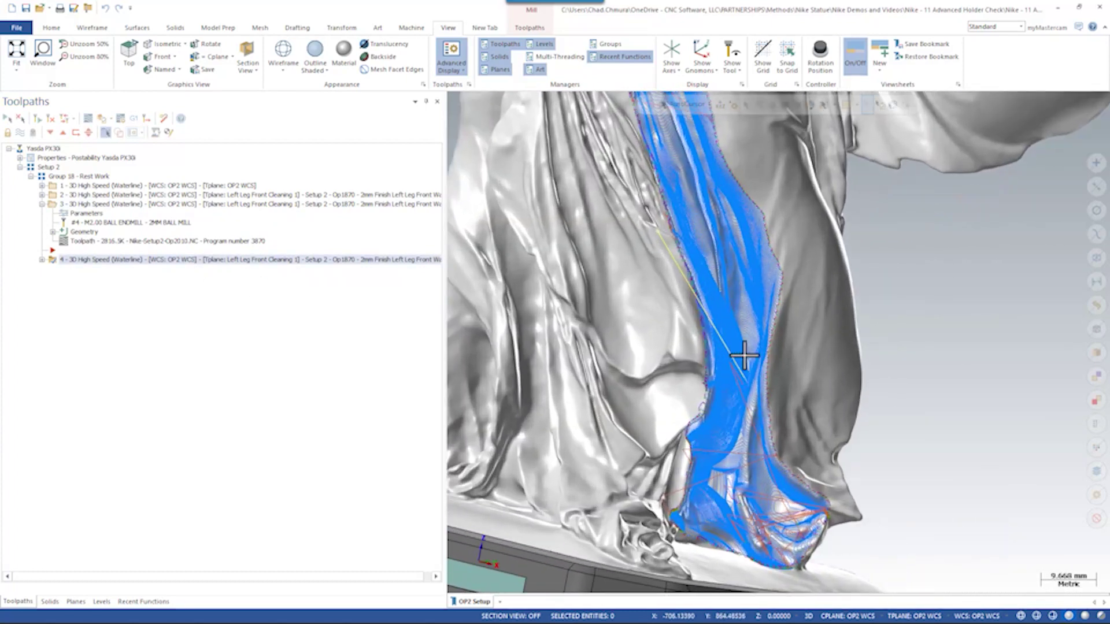
pyautogui.scroll(-3, 744, 358)
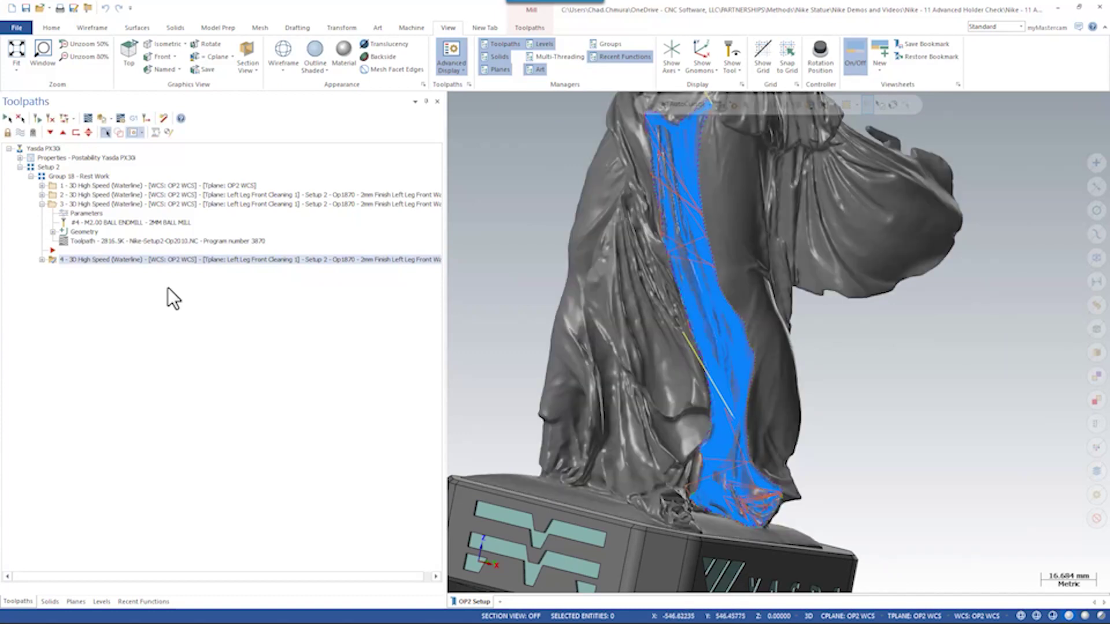
# Step: Check the holder collision-checking settings in operation 2's Waterline parameters, and close them without changes
pyautogui.click(82, 194)
pyautogui.moveTo(751, 382)
pyautogui.mouseDown(button='middle')
pyautogui.moveTo(768, 403)
pyautogui.moveTo(740, 370)
pyautogui.mouseUp(button='middle')
pyautogui.click(42, 195)
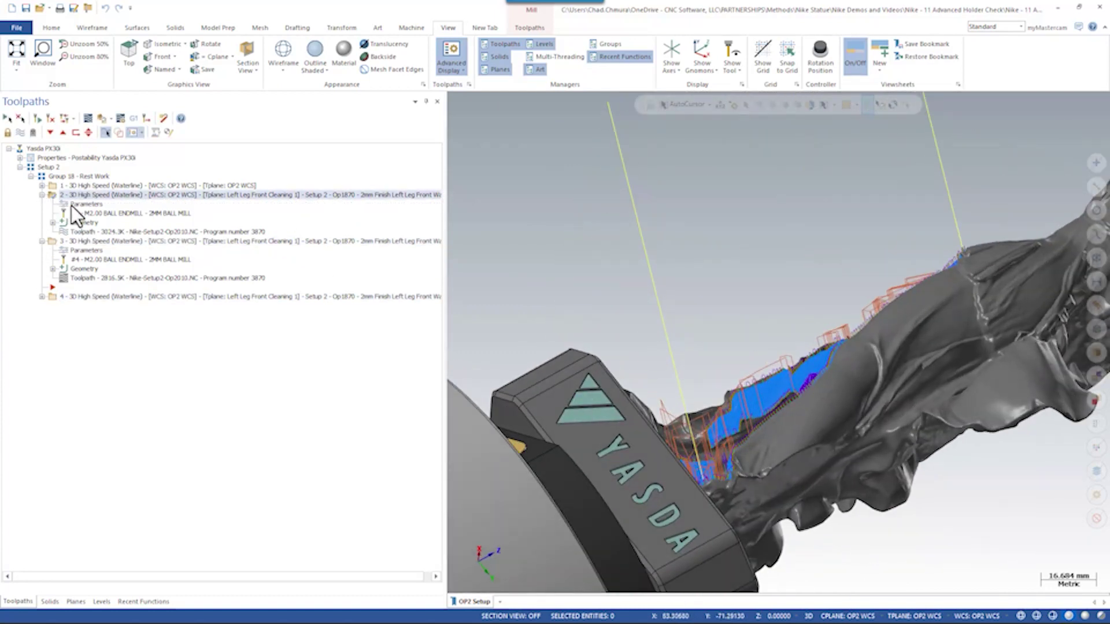
pyautogui.click(71, 206)
pyautogui.click(192, 197)
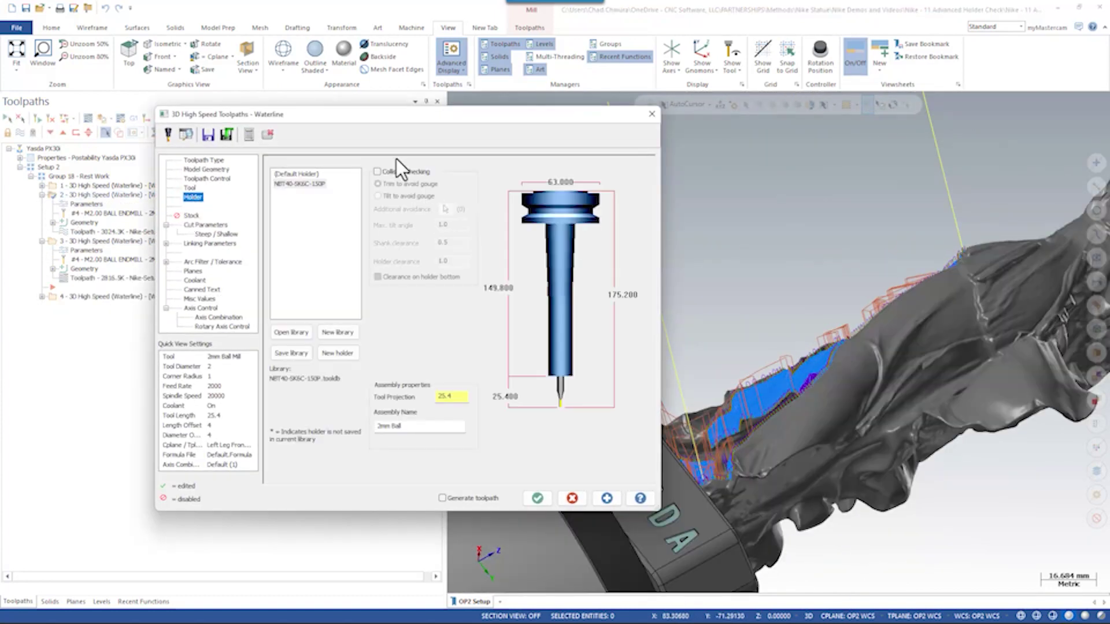
pyautogui.click(572, 498)
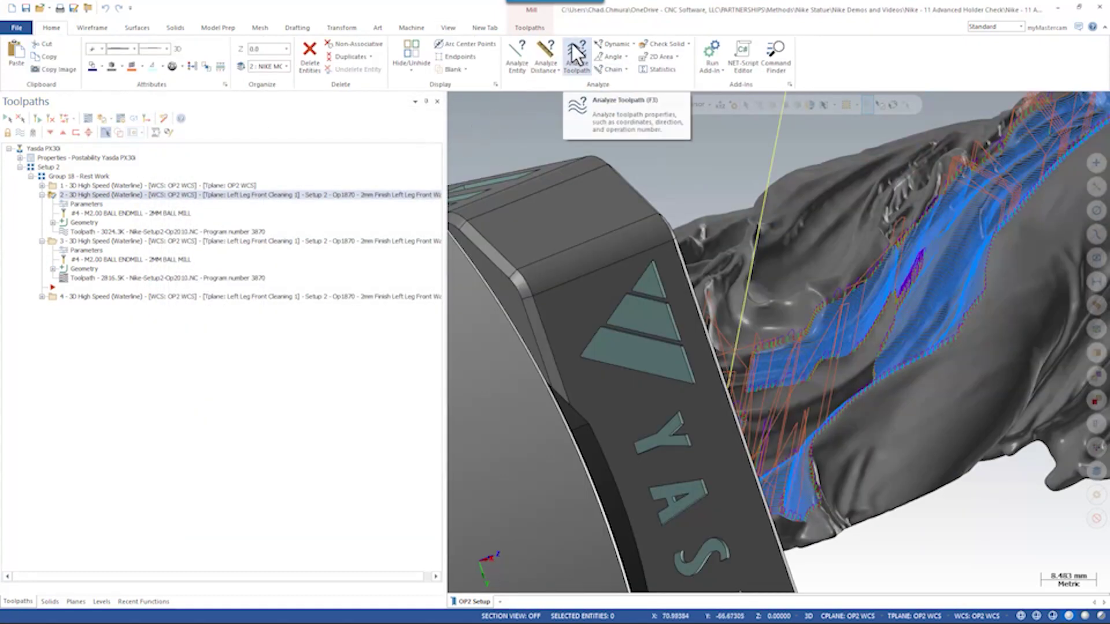
# Step: Run Analyze Toolpath on operation 2 and inspect the tool and shank up close against the leg's drapery folds
pyautogui.click(575, 47)
pyautogui.moveTo(855, 312)
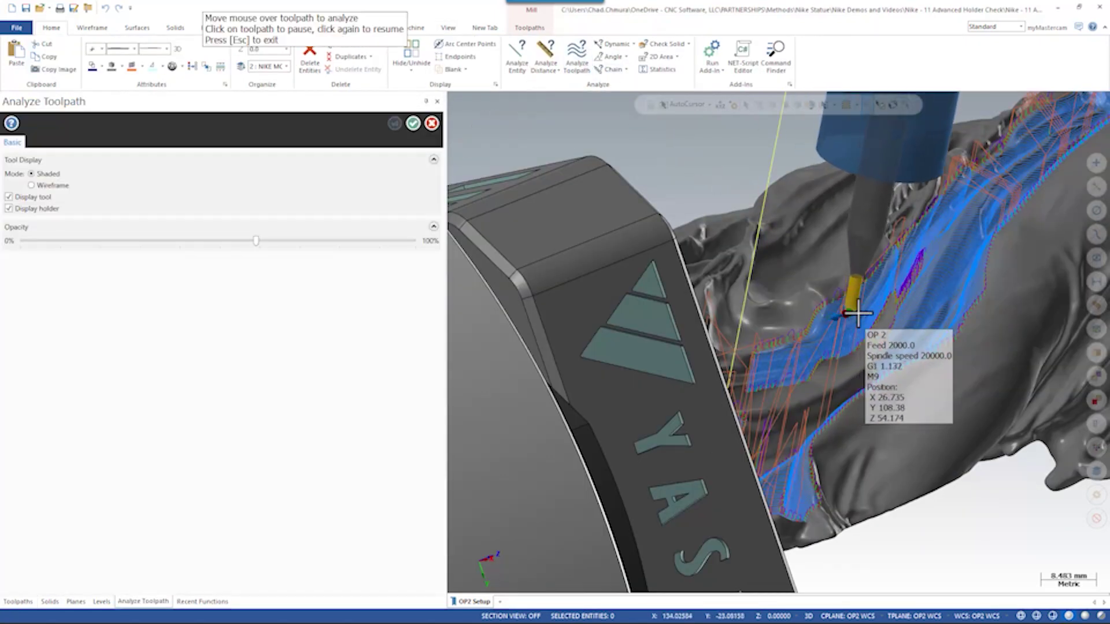
pyautogui.scroll(5, 850, 302)
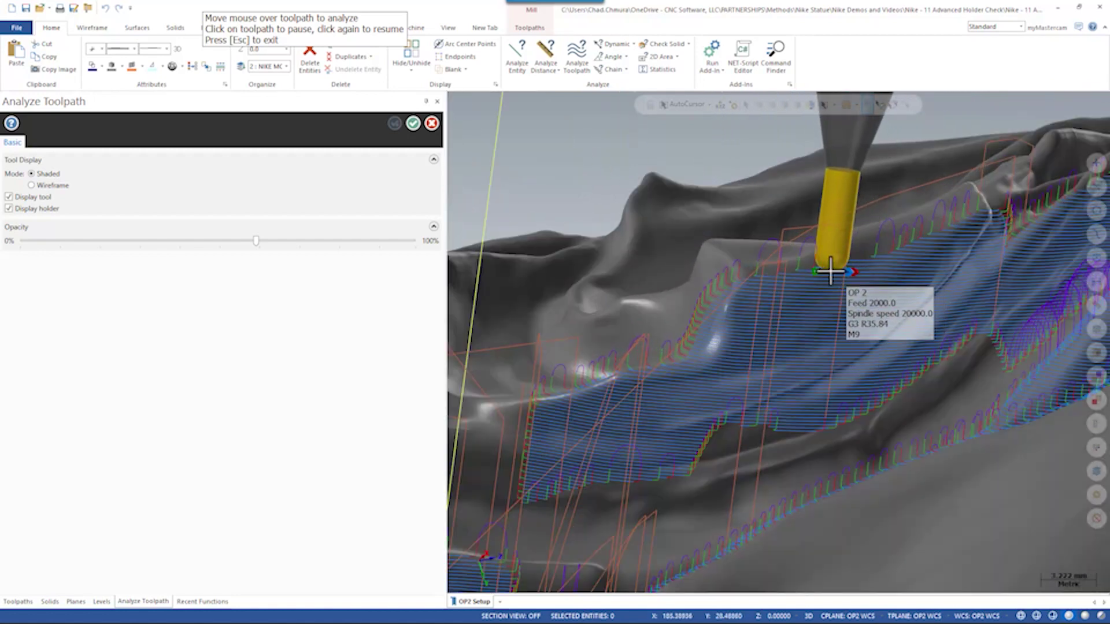
pyautogui.scroll(4, 815, 269)
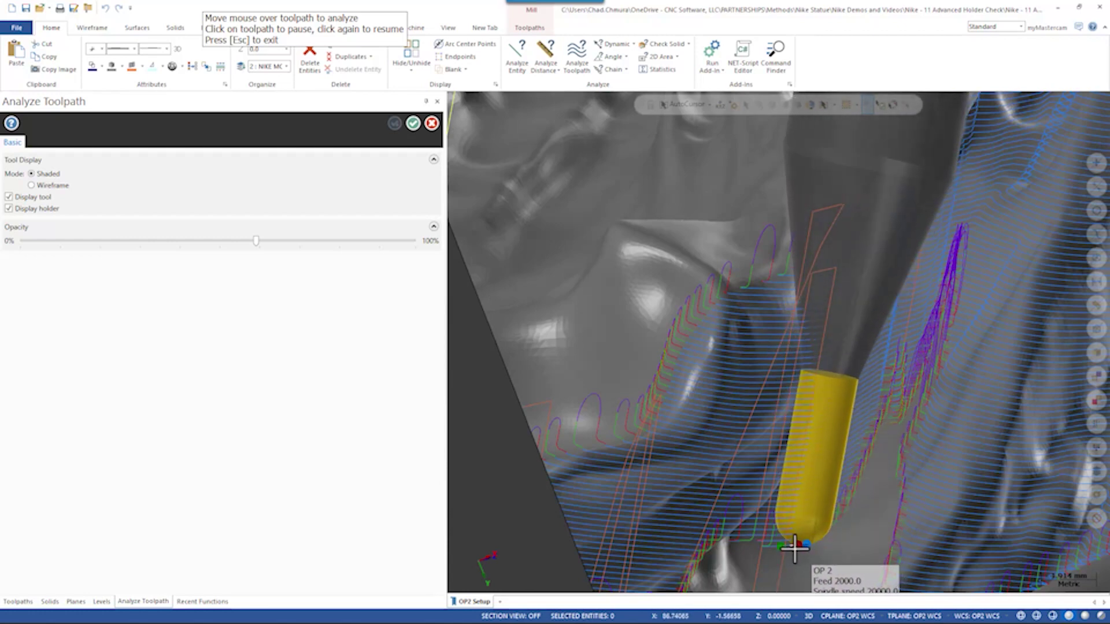
pyautogui.scroll(8, 788, 352)
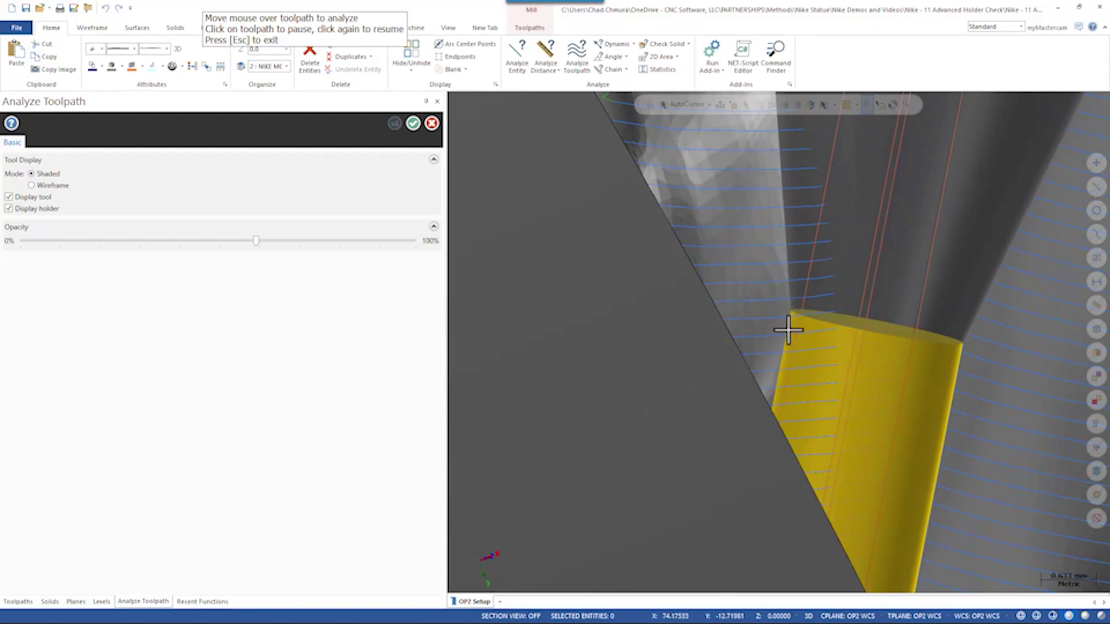
pyautogui.scroll(-10, 701, 295)
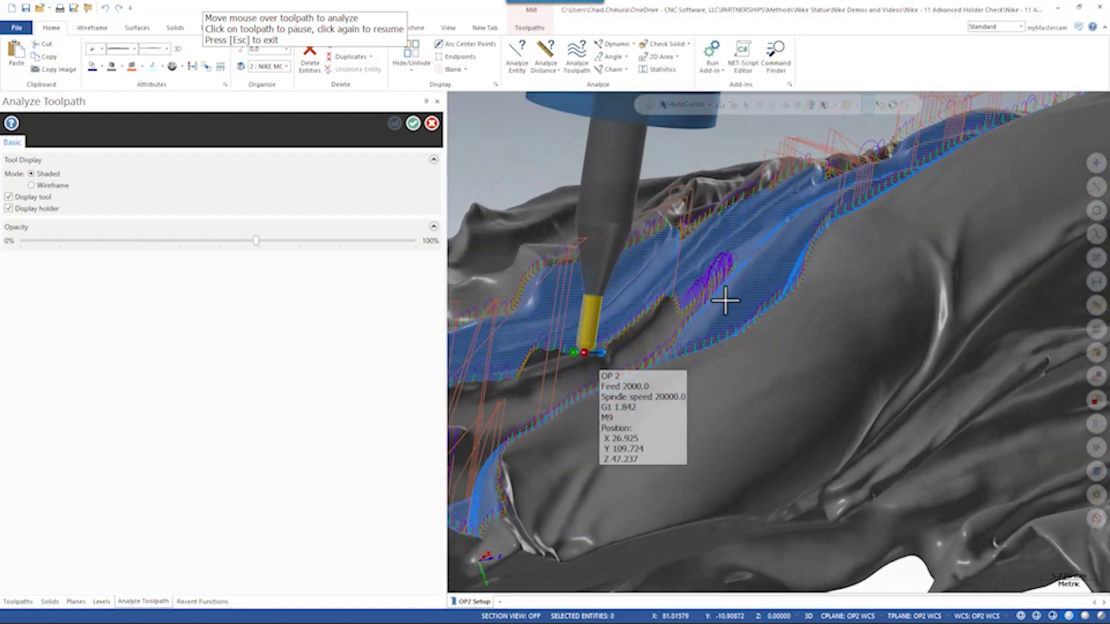
# Step: Examine operation 2's tool and holder clearance around the foot near the base, and close the toolpath analysis
pyautogui.moveTo(725, 301); pyautogui.dragTo(552, 380, button='middle')
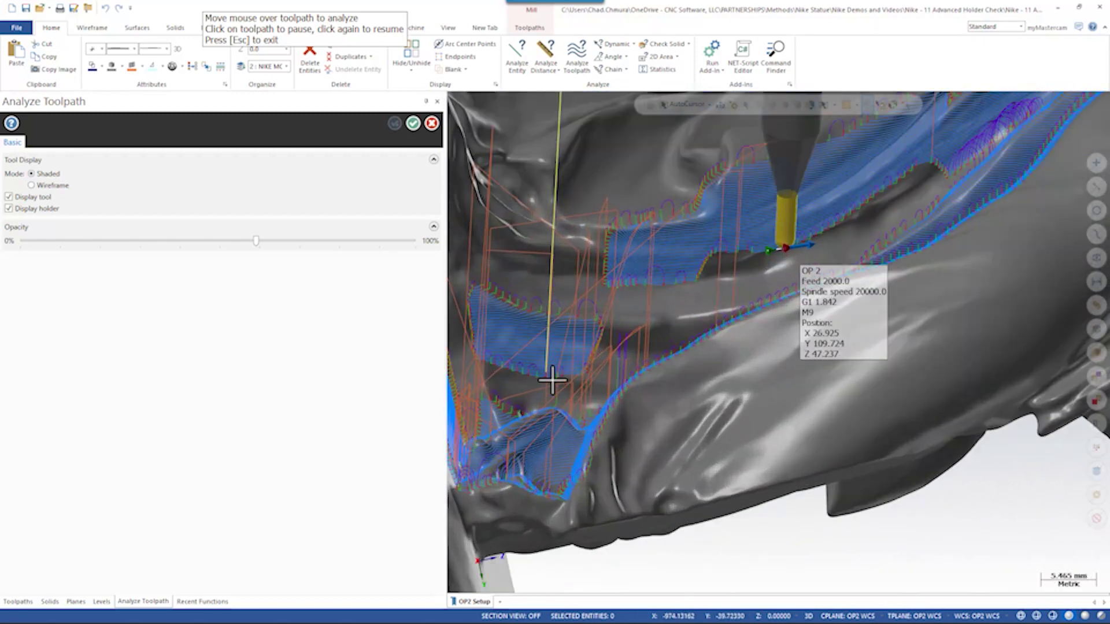
pyautogui.scroll(6, 547, 377)
pyautogui.scroll(-3, 769, 429)
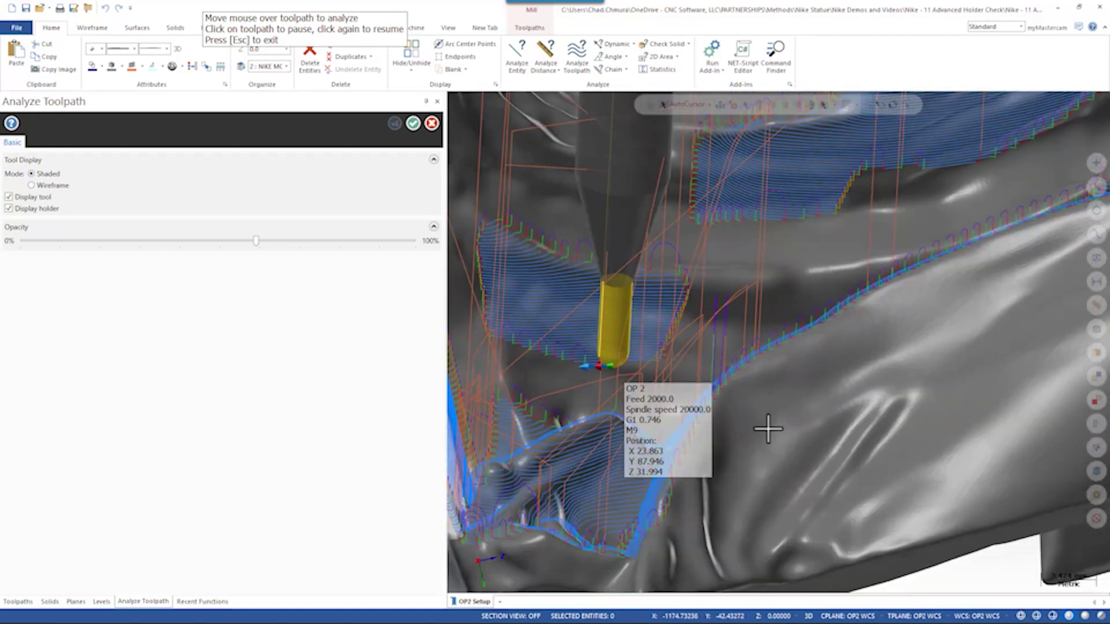
pyautogui.scroll(-4, 760, 413)
pyautogui.scroll(8, 725, 384)
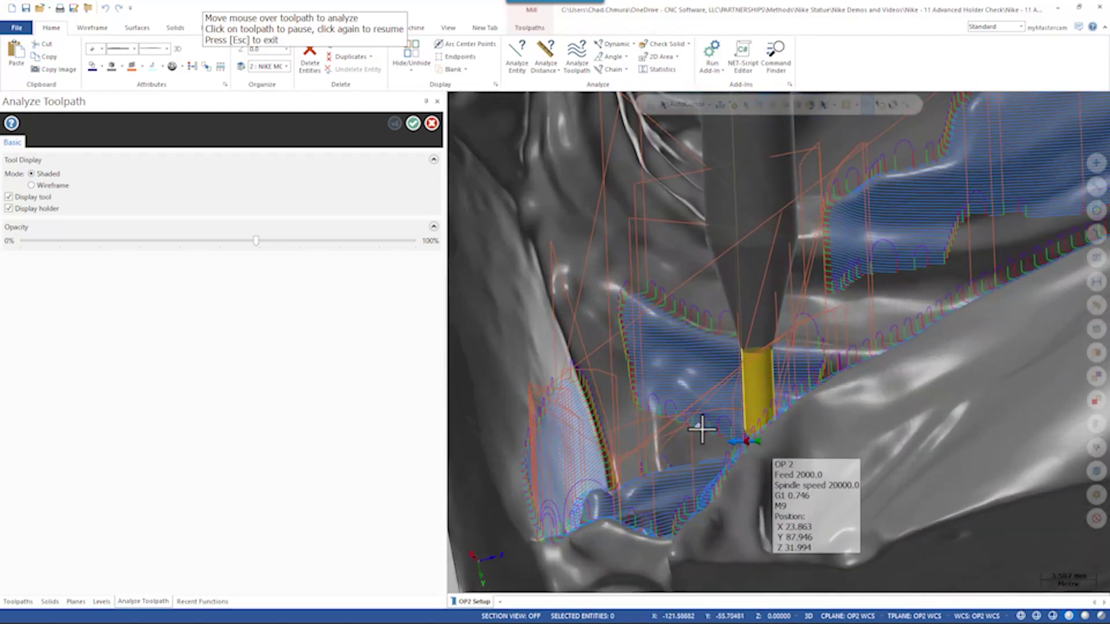
pyautogui.scroll(-5, 723, 434)
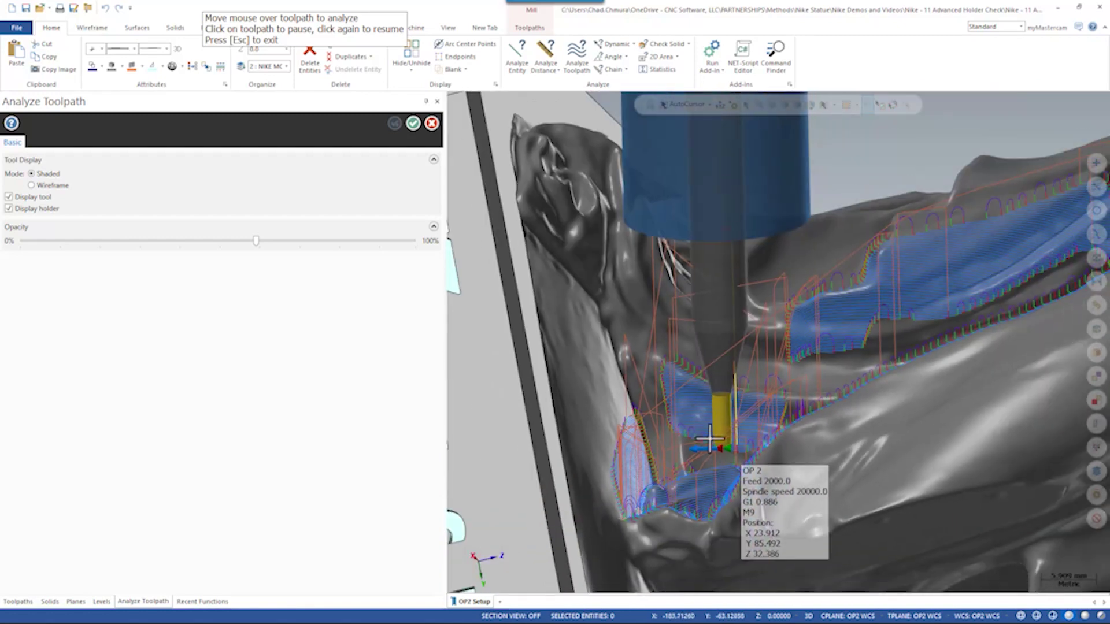
pyautogui.moveTo(591, 278); pyautogui.dragTo(609, 255, button='middle')
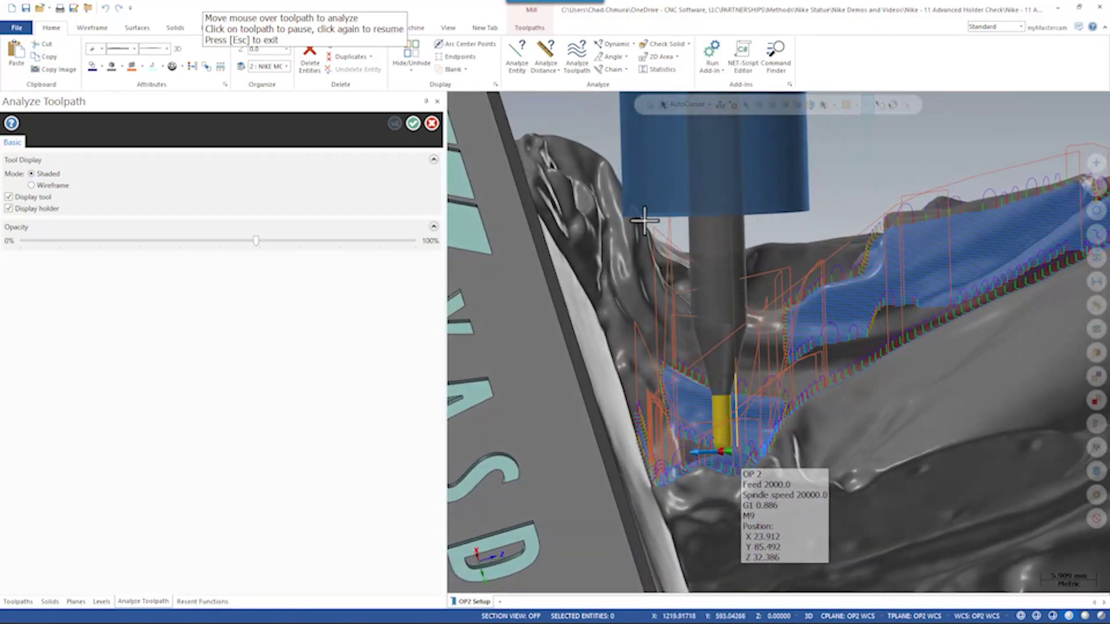
pyautogui.scroll(-2, 649, 370)
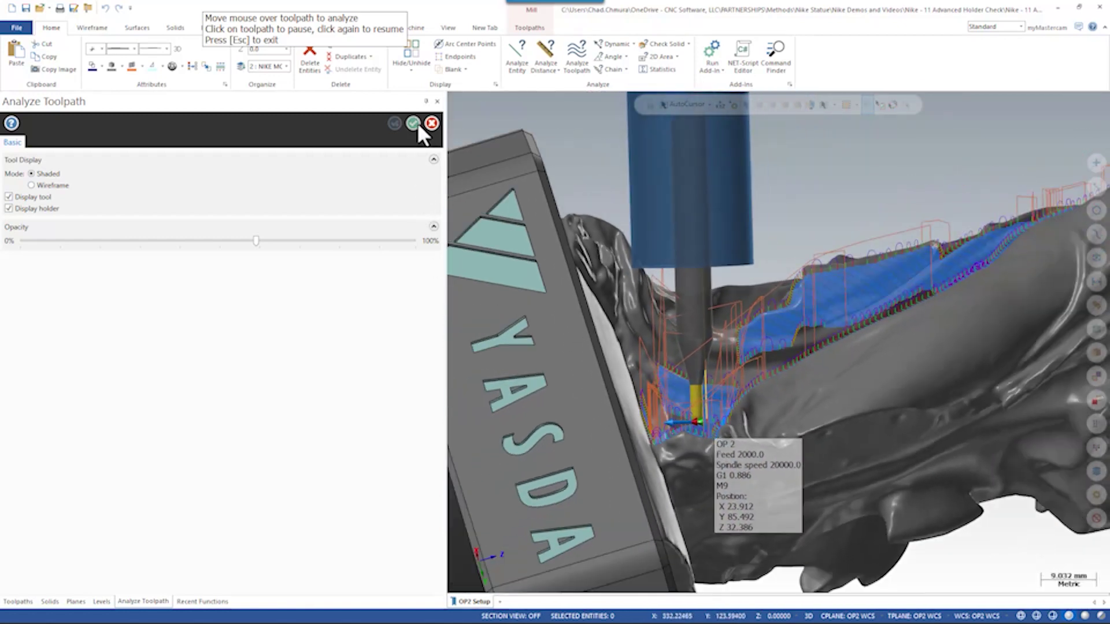
pyautogui.click(416, 123)
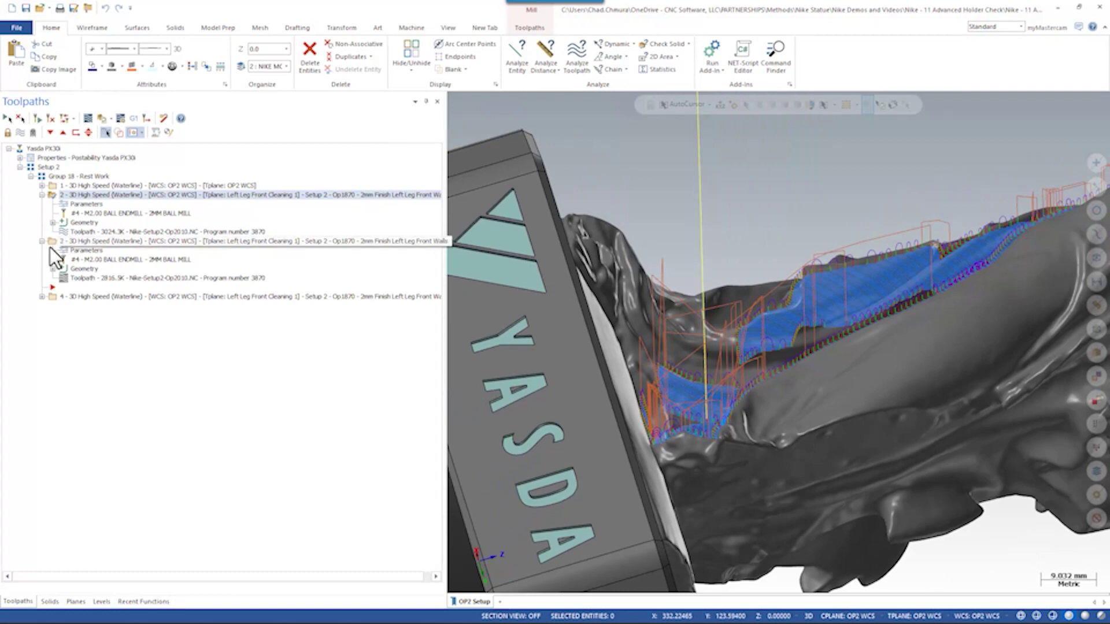
# Step: Analyze operation 3's toolpath with the tool and holder shown around the lower leg, and exit the analysis
pyautogui.click(89, 243)
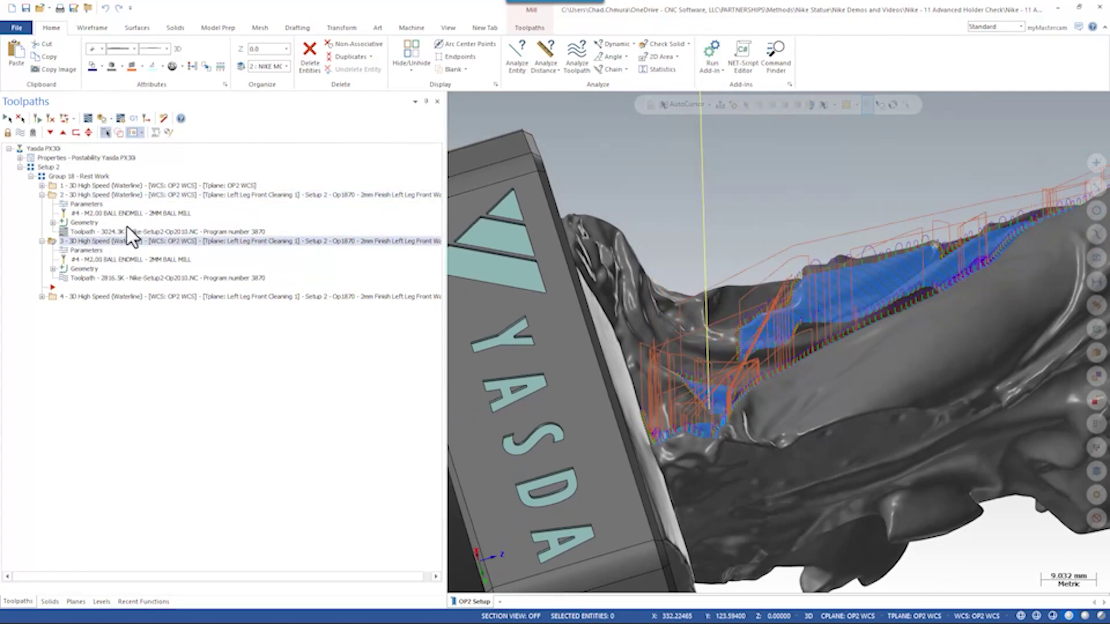
pyautogui.click(573, 46)
pyautogui.scroll(2, 771, 425)
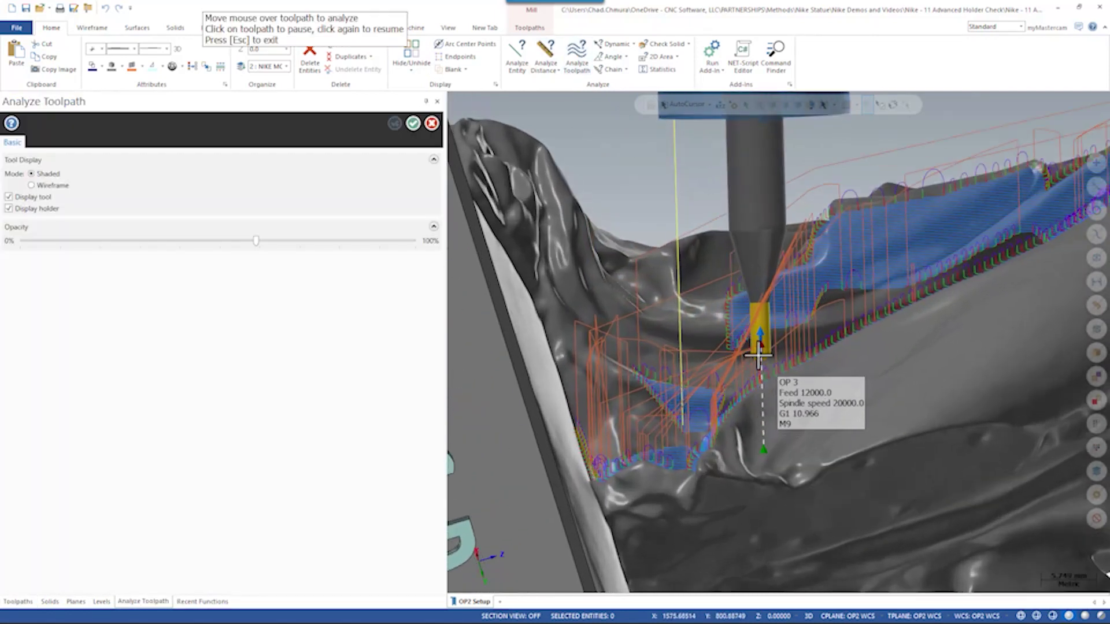
pyautogui.press('Escape')
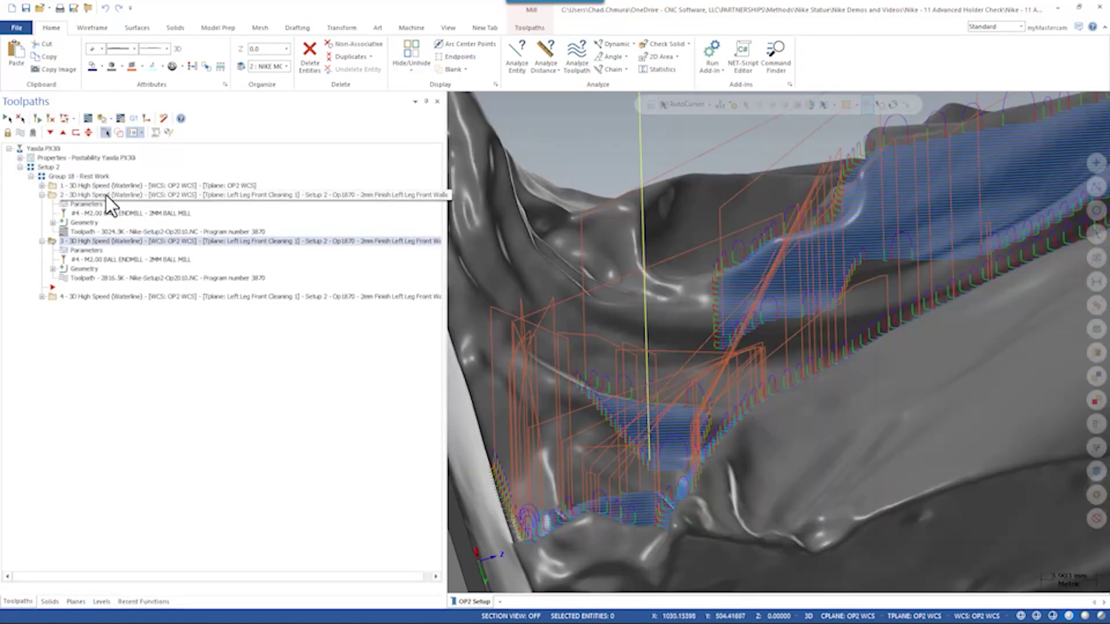
# Step: Compare the toolpaths of operations 2 and 3 up close where the passes are trimmed on the lower leg
pyautogui.click(106, 196)
pyautogui.scroll(3, 861, 298)
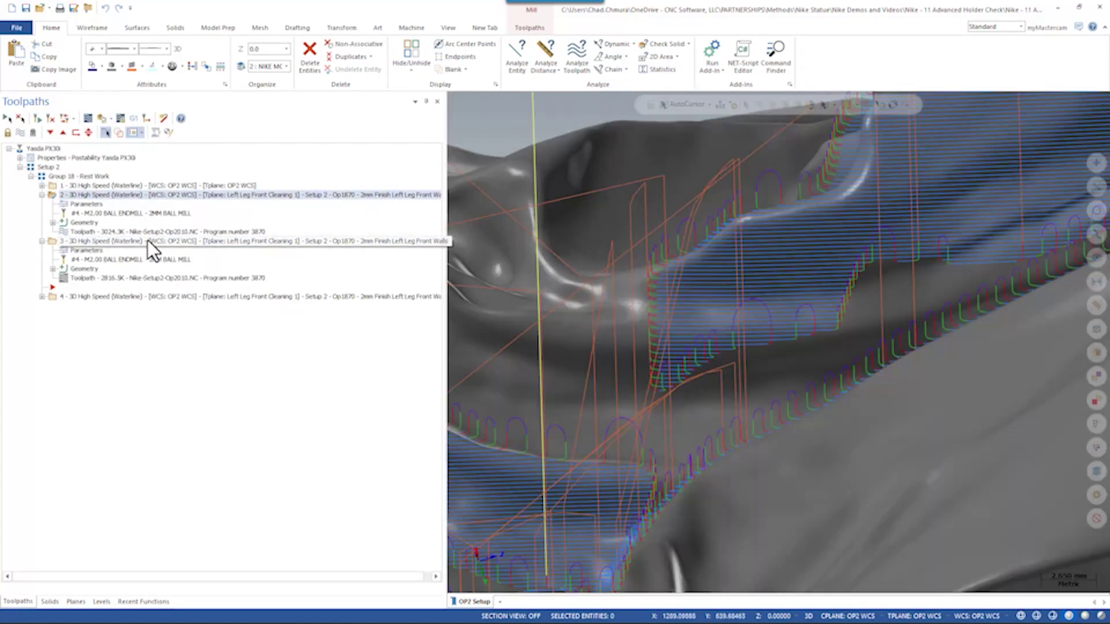
pyautogui.click(147, 241)
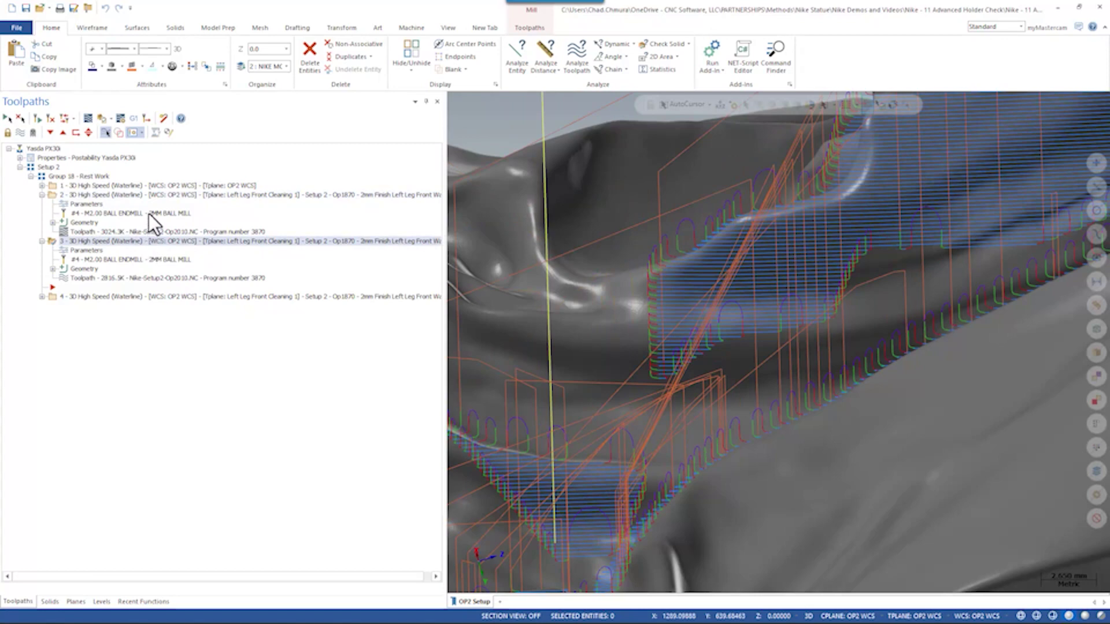
pyautogui.click(151, 196)
pyautogui.click(146, 241)
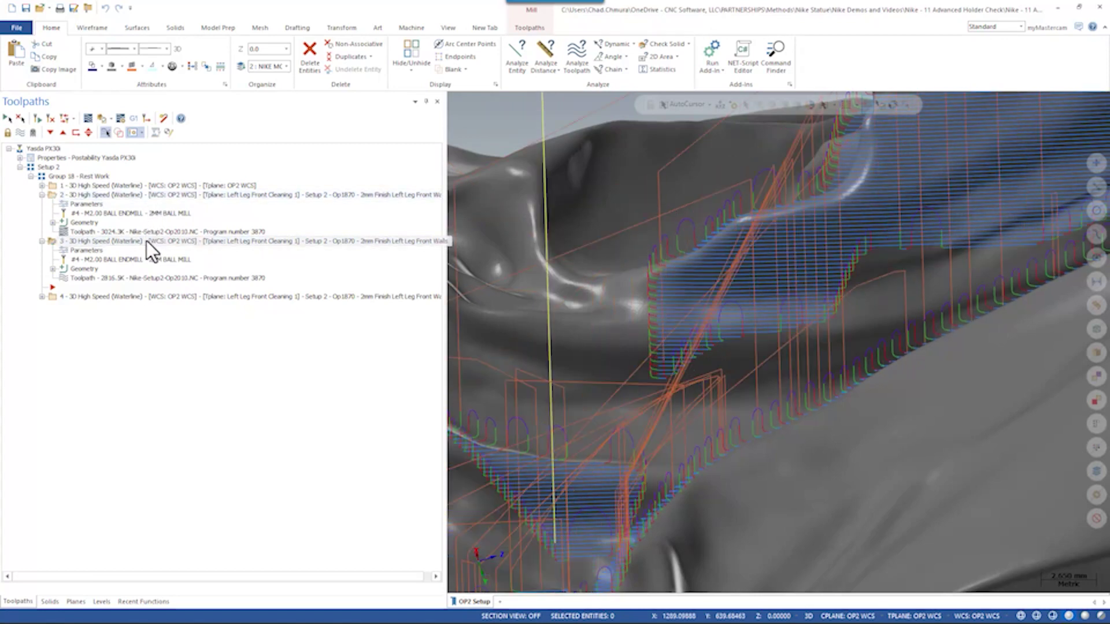
# Step: Analyze operation 3's toolpath and inspect the ball mill and shank up close against the drapery folds at the trimmed passes
pyautogui.click(576, 55)
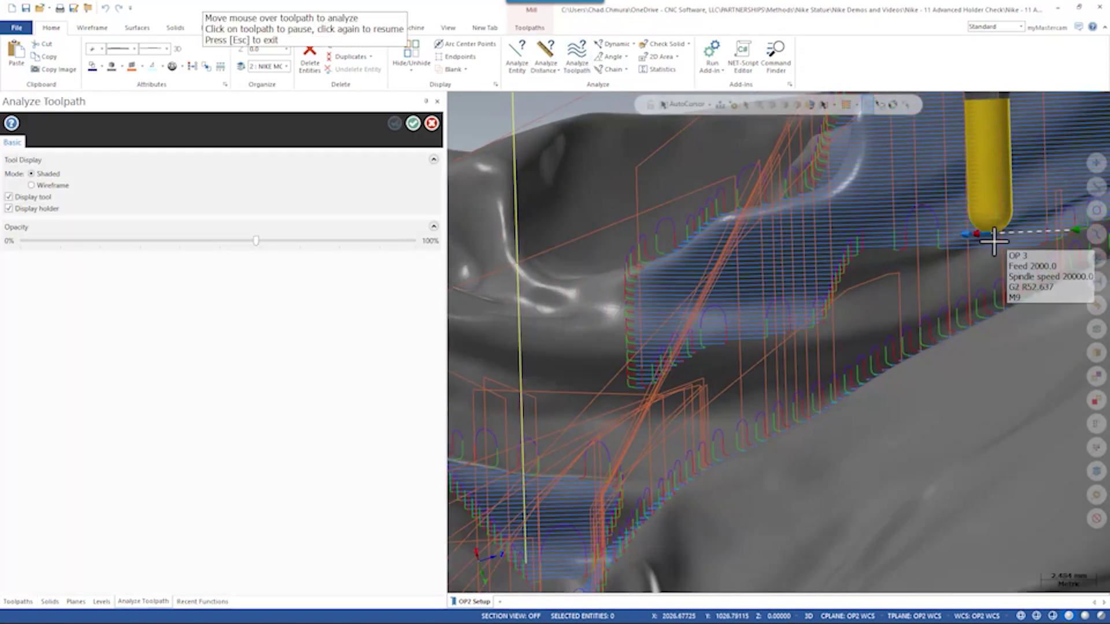
pyautogui.scroll(2, 993, 242)
pyautogui.scroll(-3, 792, 452)
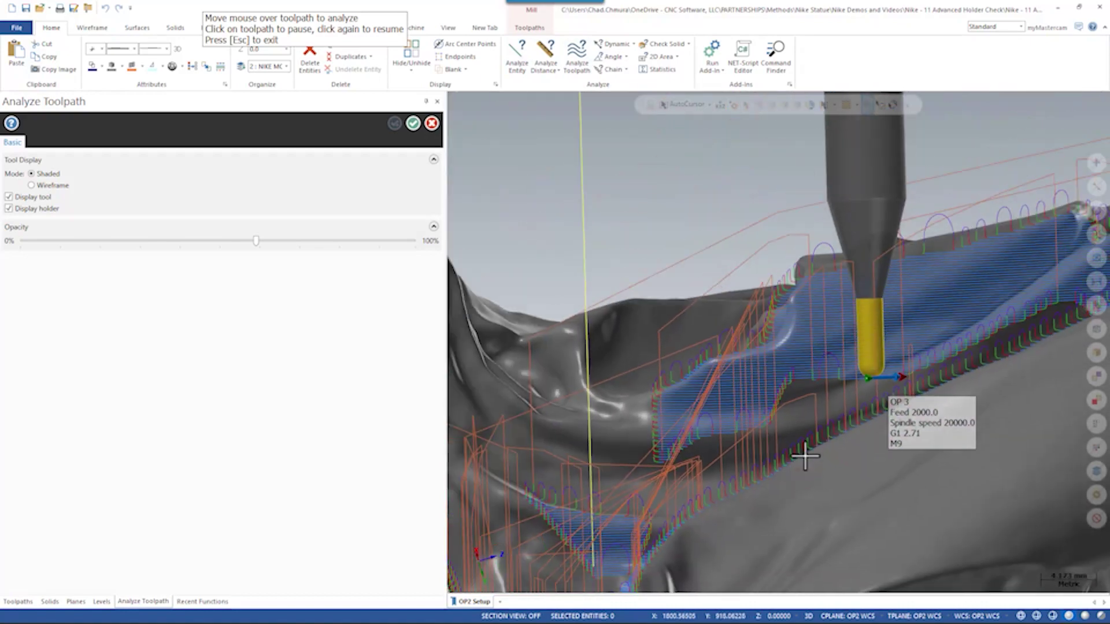
pyautogui.moveTo(792, 452); pyautogui.dragTo(870, 333, button='middle')
pyautogui.scroll(2, 882, 418)
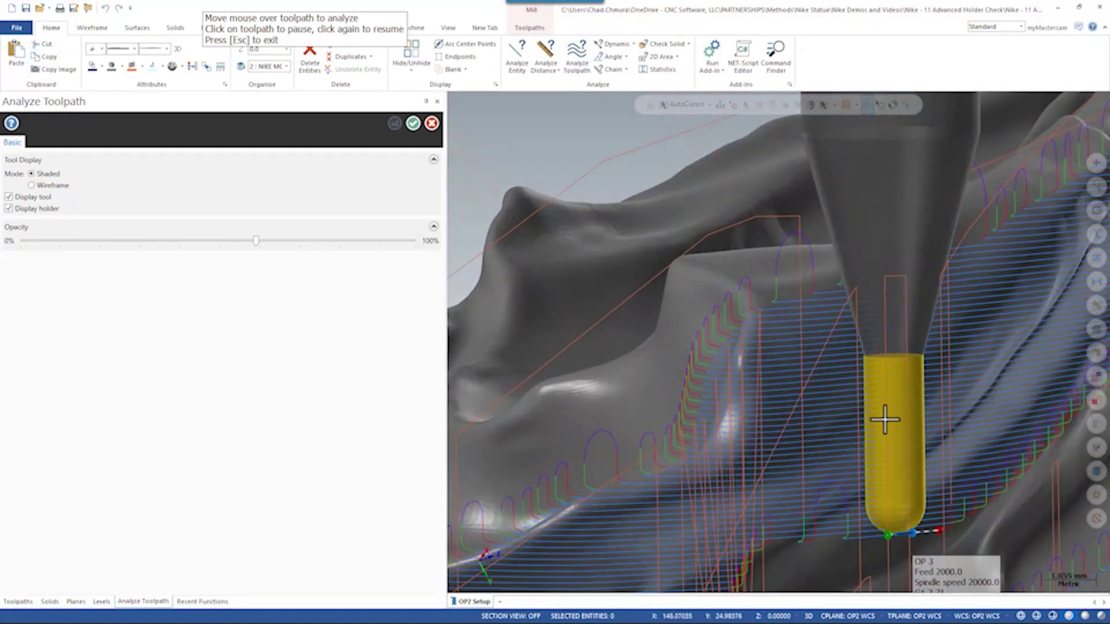
pyautogui.moveTo(792, 329); pyautogui.dragTo(831, 339, button='middle')
pyautogui.scroll(-5, 789, 408)
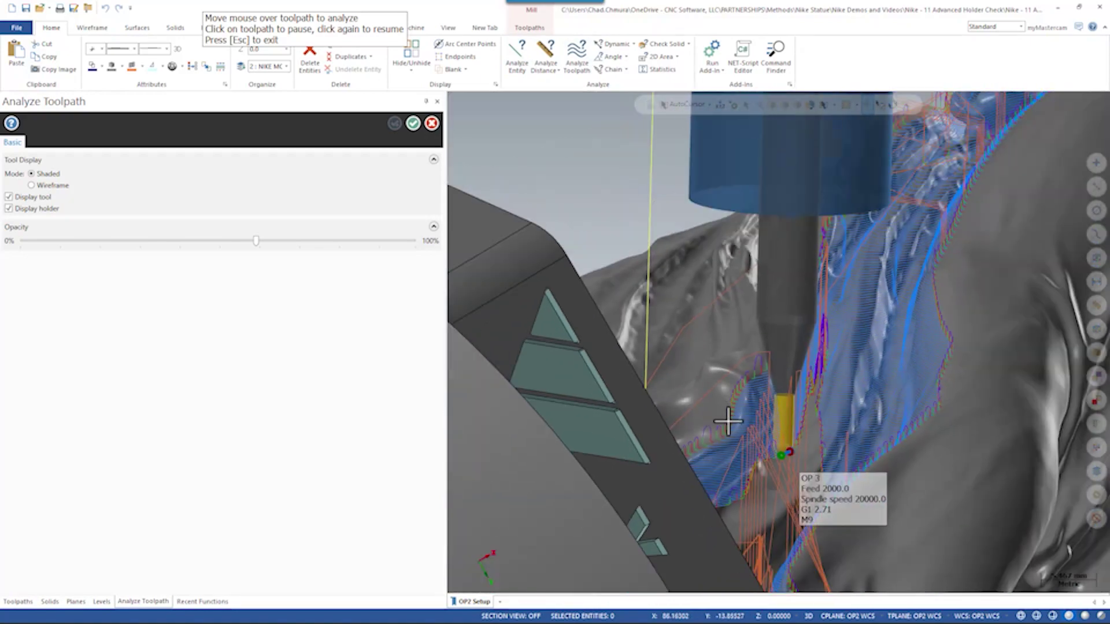
# Step: Examine operation 3's holder and tapered shank clearance around the lower leg, and exit the toolpath analysis
pyautogui.moveTo(789, 408); pyautogui.dragTo(565, 389, button='middle')
pyautogui.moveTo(727, 408); pyautogui.dragTo(751, 406, button='middle')
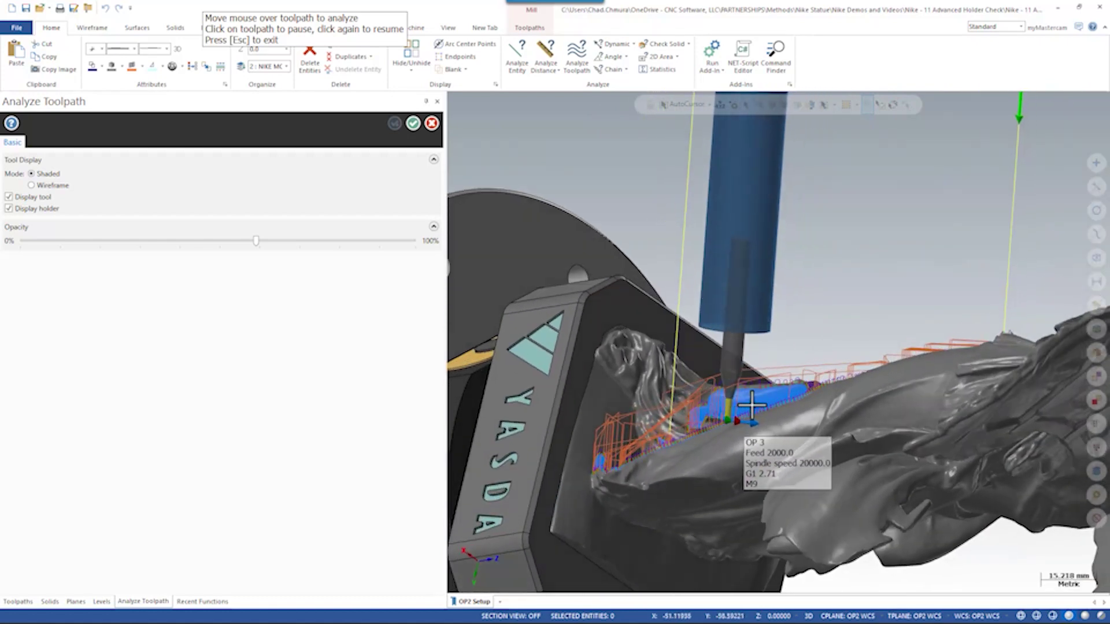
pyautogui.scroll(5, 749, 395)
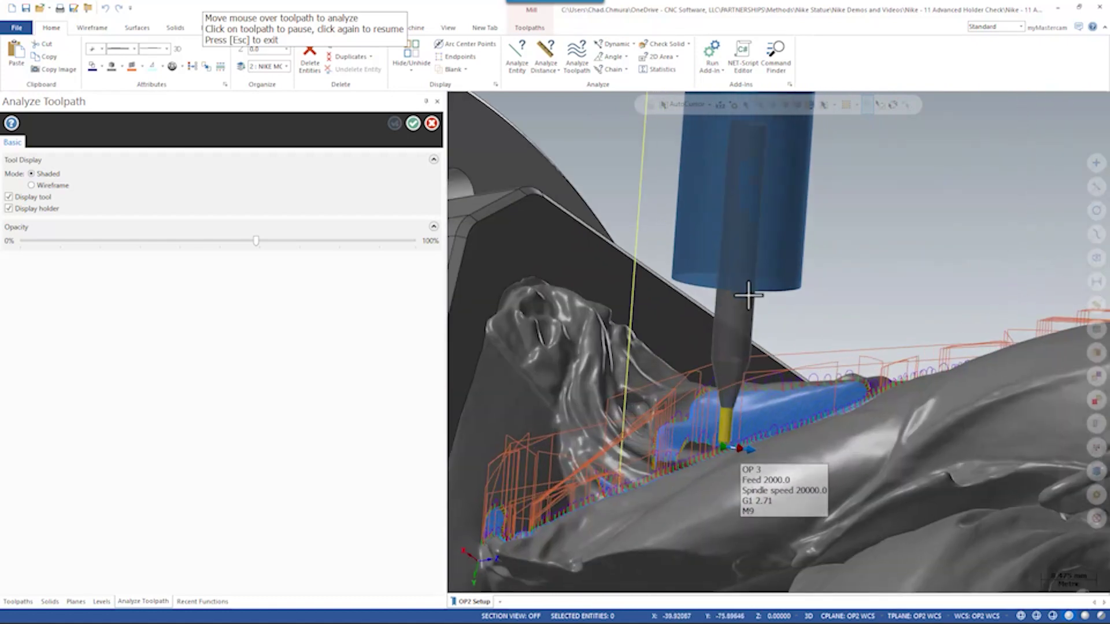
pyautogui.scroll(5, 717, 425)
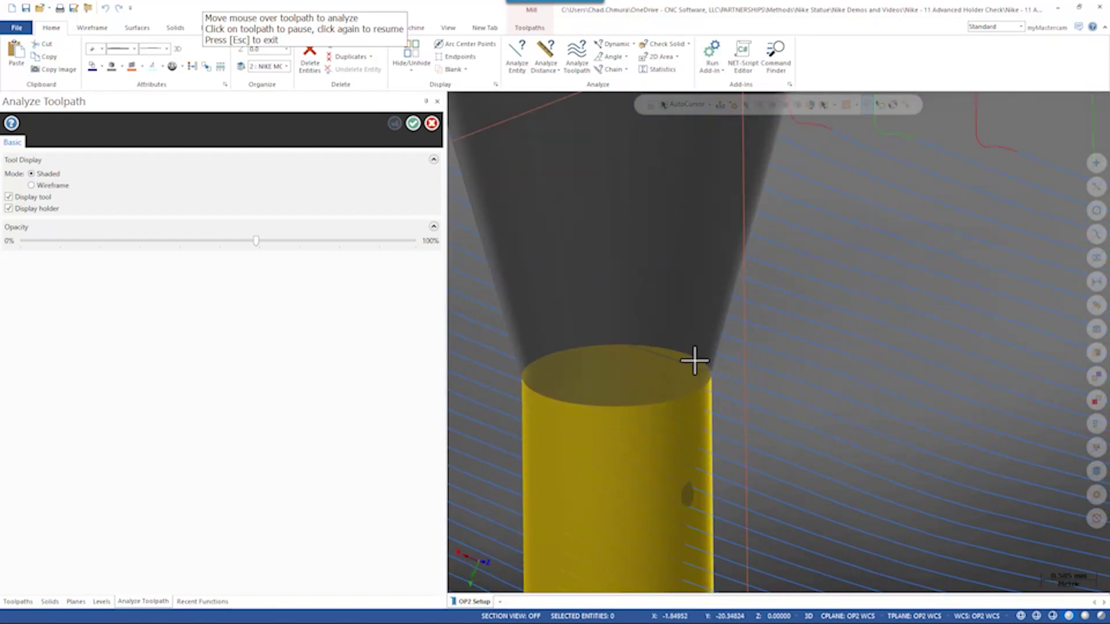
pyautogui.scroll(-5, 723, 366)
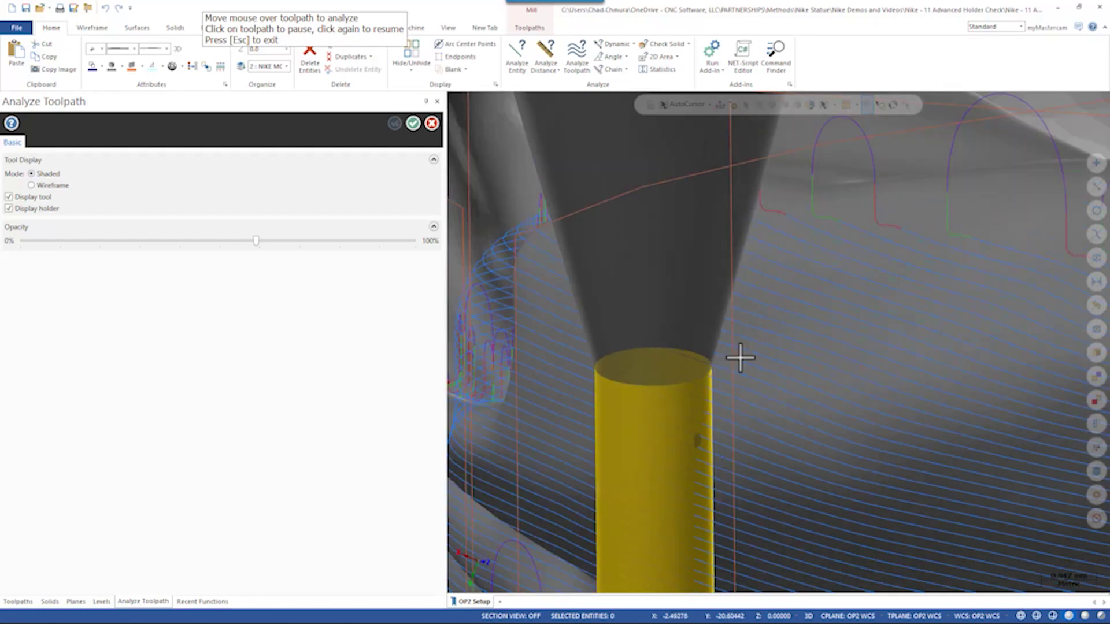
pyautogui.scroll(-6, 758, 303)
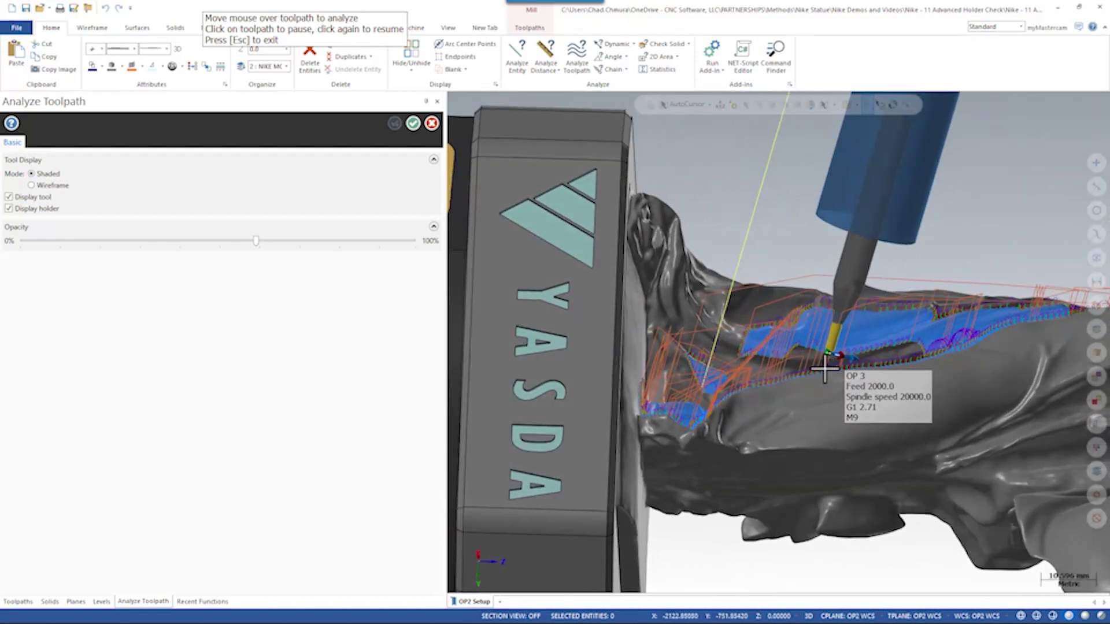
pyautogui.press('Escape')
# Step: Examine operation 3's trimmed passes along the lower leg and compare them with operation 4's toolpath
pyautogui.scroll(3, 780, 364)
pyautogui.scroll(3, 886, 375)
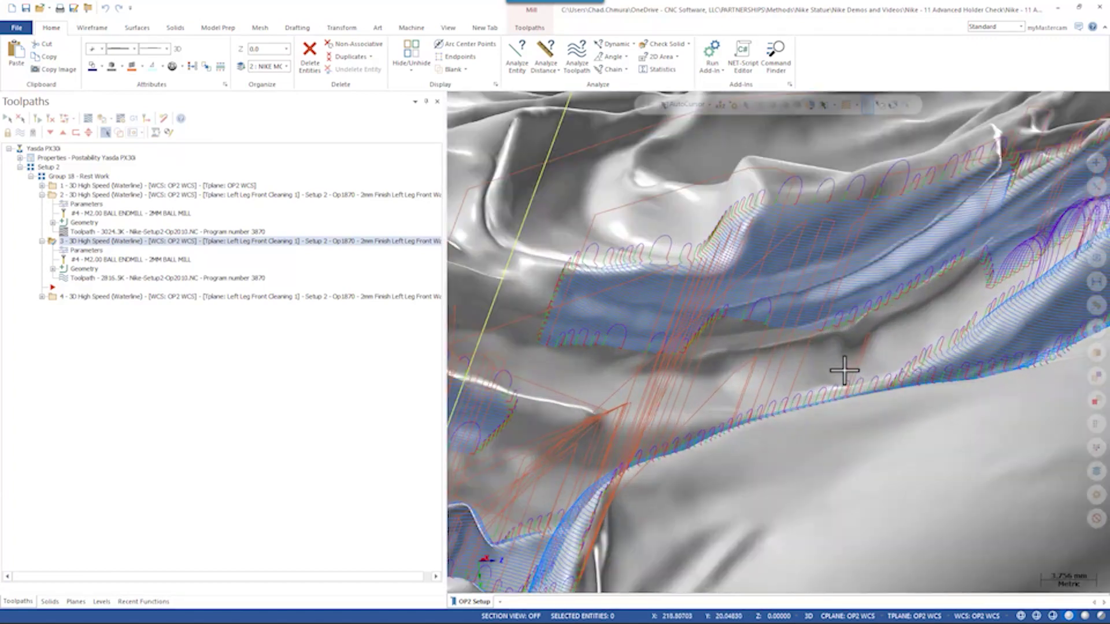
pyautogui.scroll(-4, 841, 364)
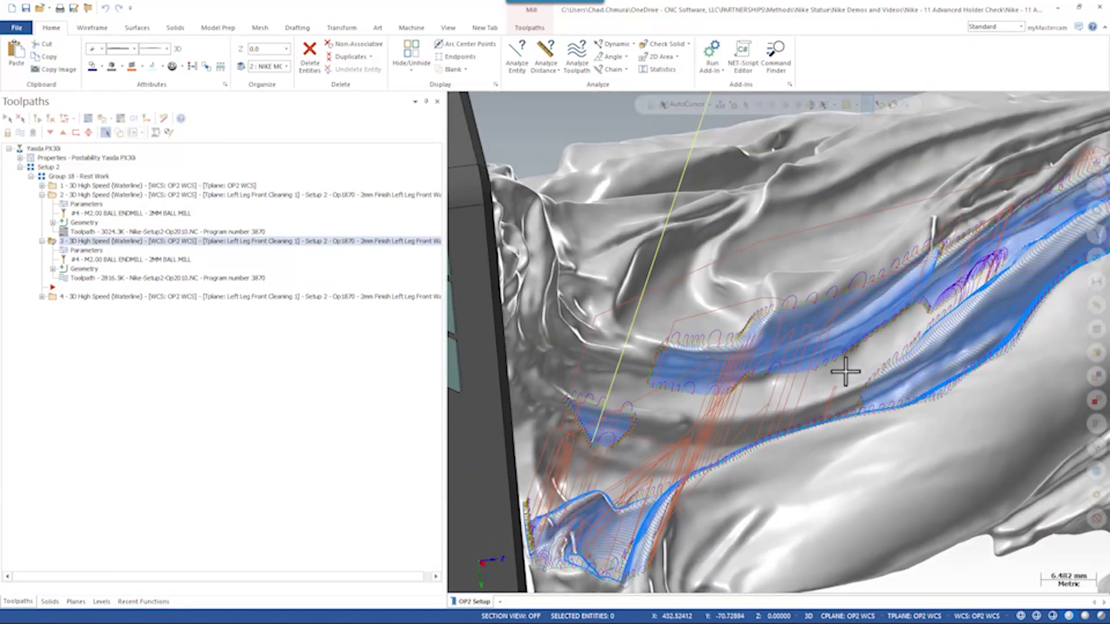
pyautogui.moveTo(842, 372)
pyautogui.mouseDown(button='middle')
pyautogui.moveTo(838, 396)
pyautogui.moveTo(813, 416)
pyautogui.moveTo(838, 396)
pyautogui.mouseUp(button='middle')
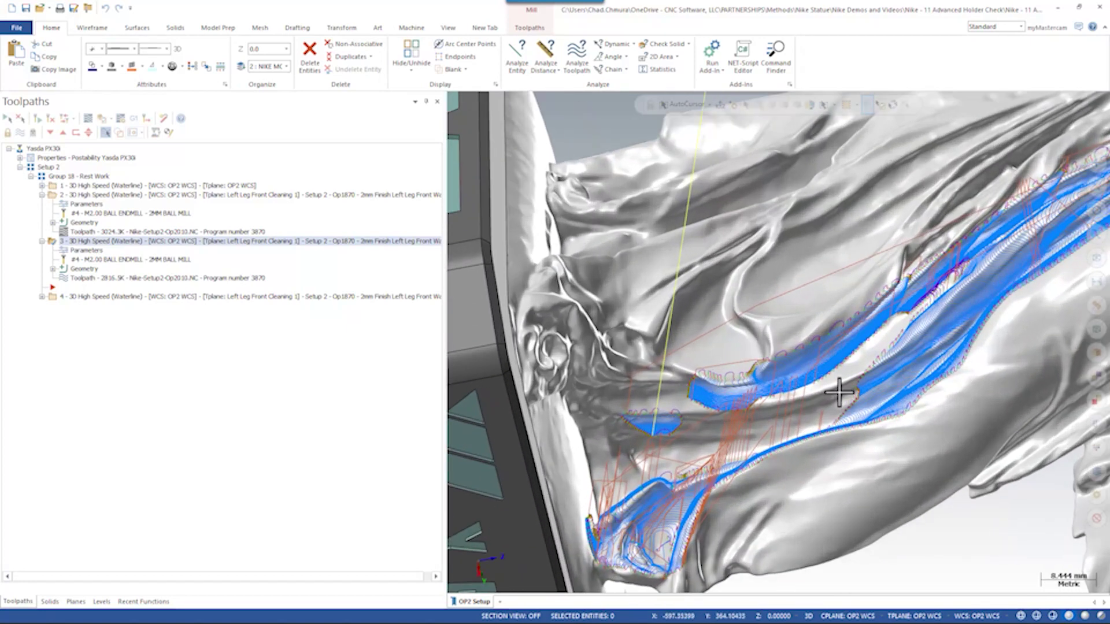
pyautogui.moveTo(848, 381); pyautogui.dragTo(818, 391, button='middle')
pyautogui.scroll(2, 830, 386)
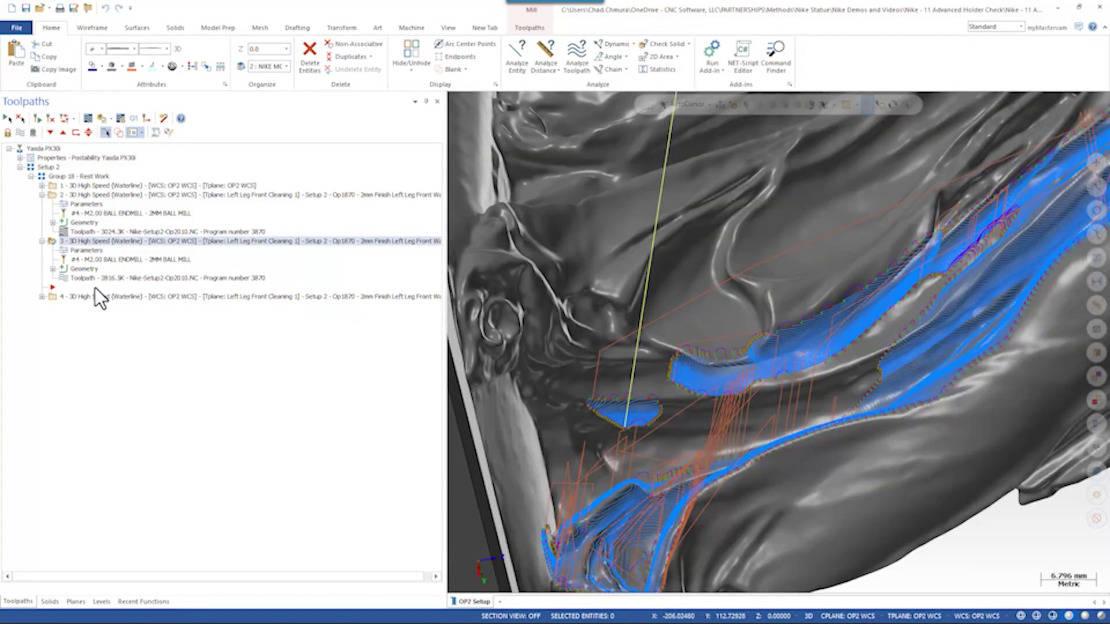
pyautogui.click(99, 296)
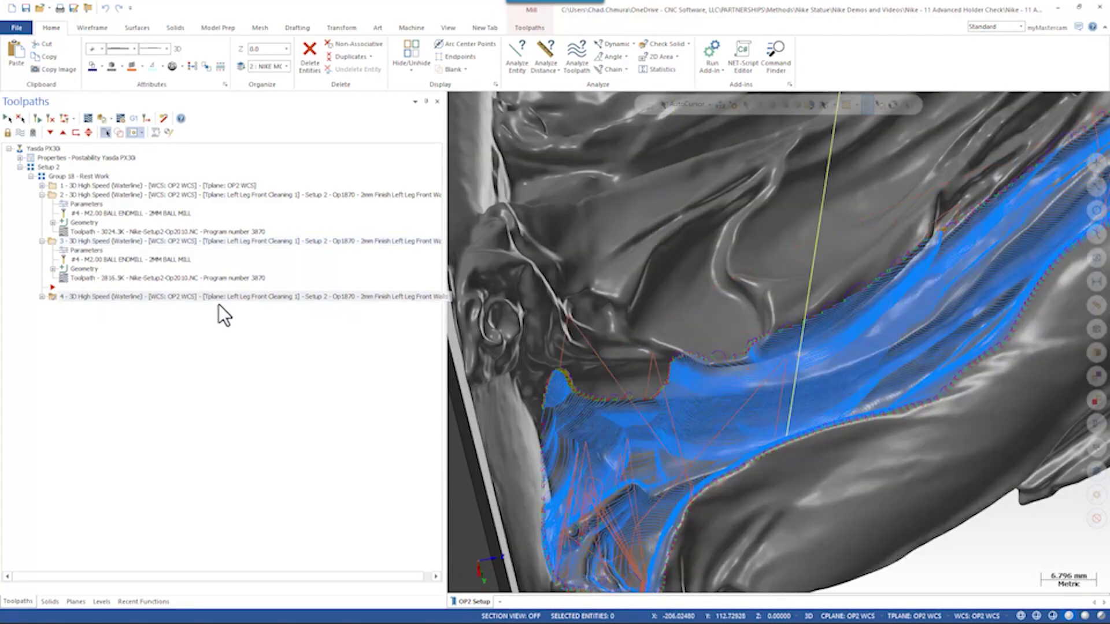
pyautogui.scroll(-4, 812, 319)
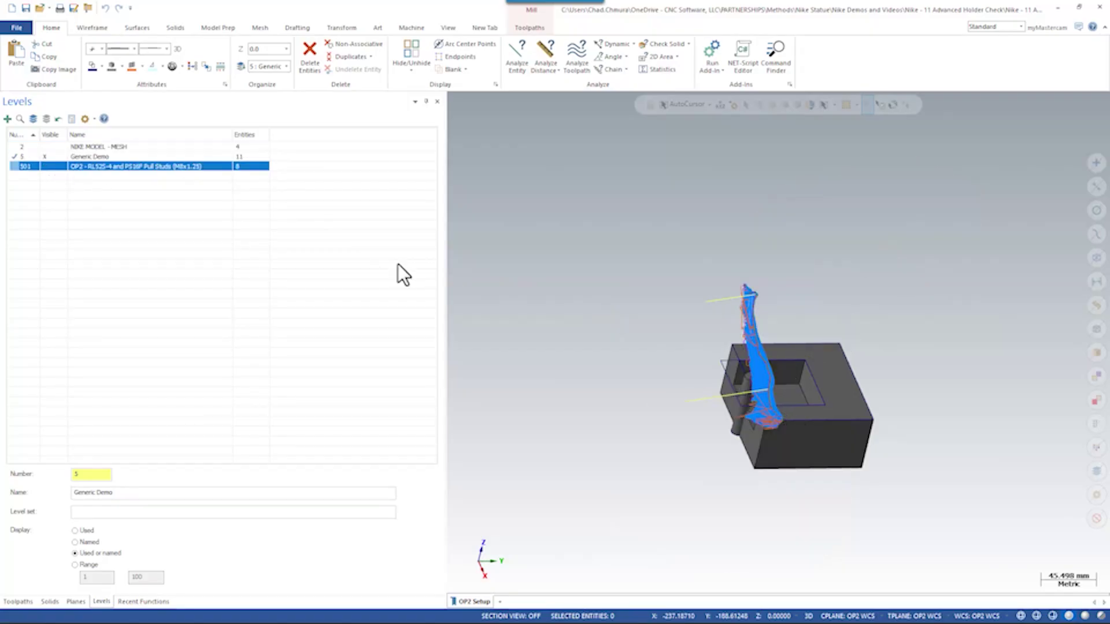
# Step: Show operation 1's Waterline toolpath on the pocketed demo block and inspect the passes around the cylindrical post
pyautogui.moveTo(759, 407); pyautogui.dragTo(428, 493, button='middle')
pyautogui.click(17, 601)
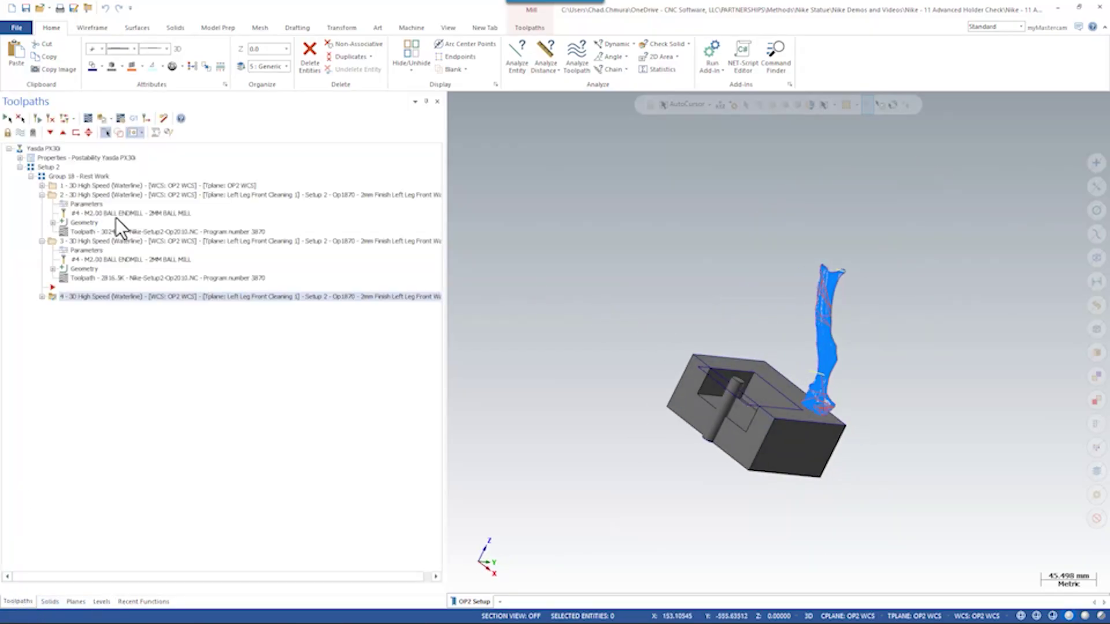
pyautogui.click(140, 186)
pyautogui.scroll(3, 743, 384)
pyautogui.moveTo(743, 384); pyautogui.dragTo(715, 380, button='middle')
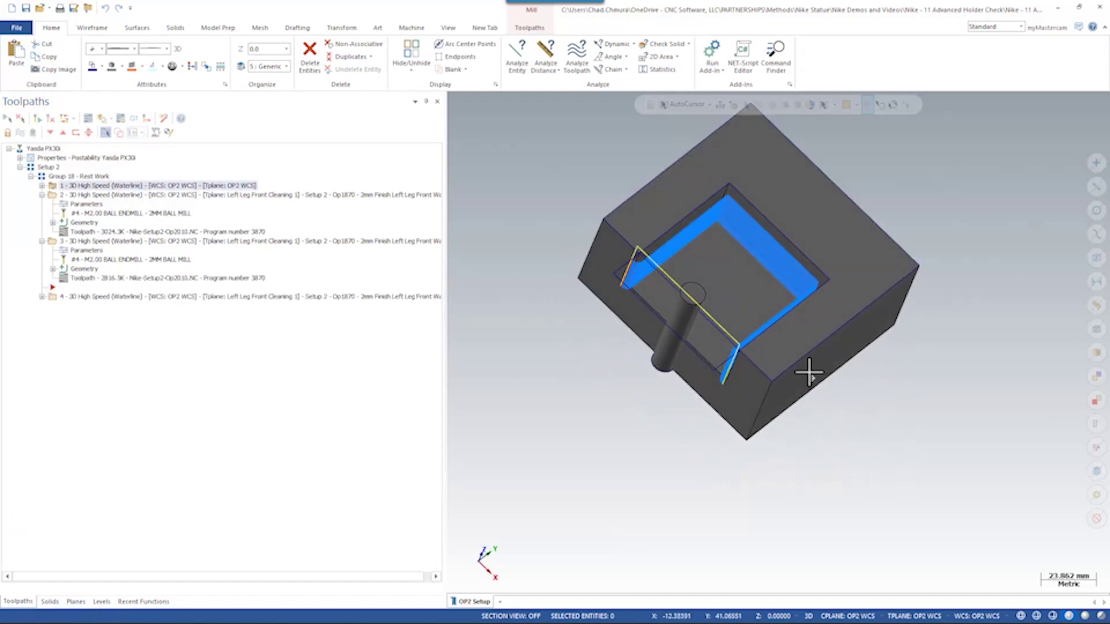
pyautogui.moveTo(808, 373); pyautogui.dragTo(805, 339, button='middle')
pyautogui.scroll(3, 697, 318)
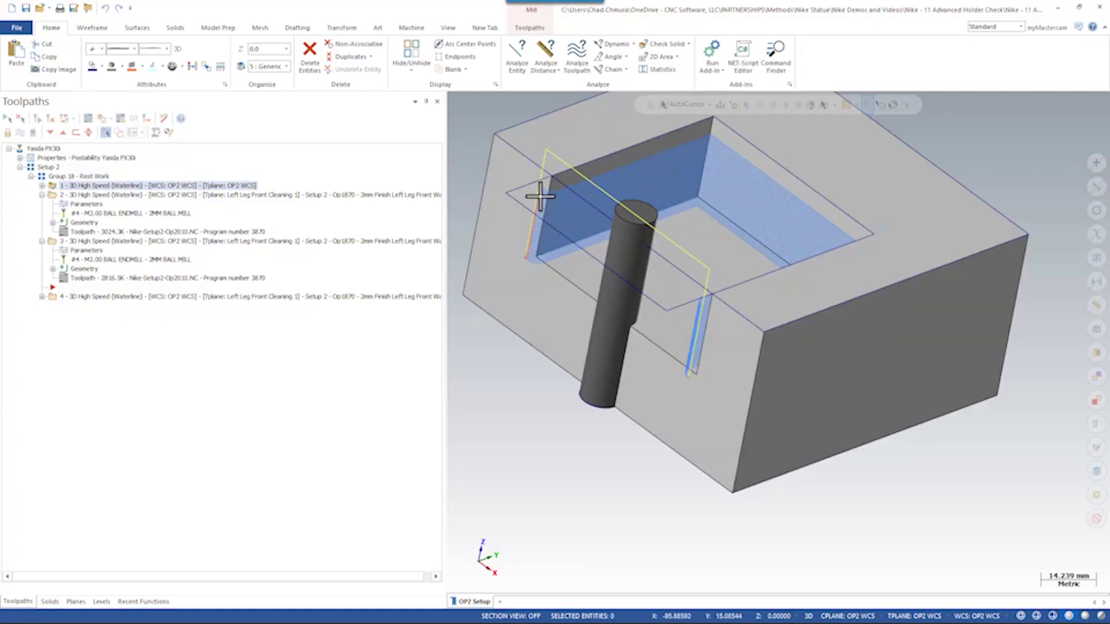
pyautogui.moveTo(632, 260); pyautogui.dragTo(639, 231, button='middle')
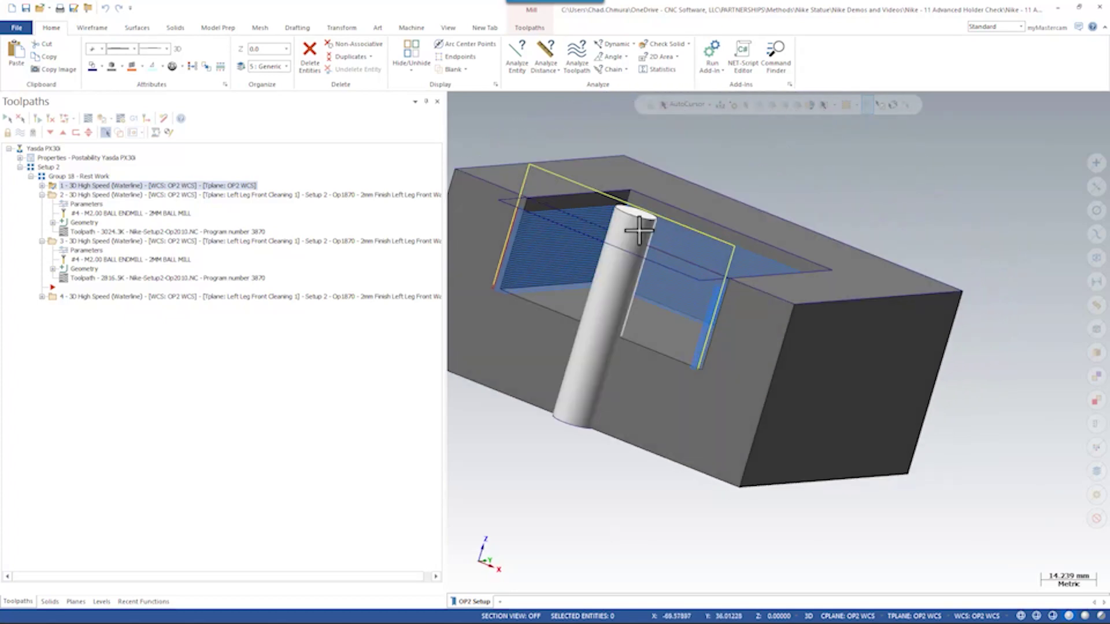
pyautogui.moveTo(780, 312); pyautogui.dragTo(775, 332, button='middle')
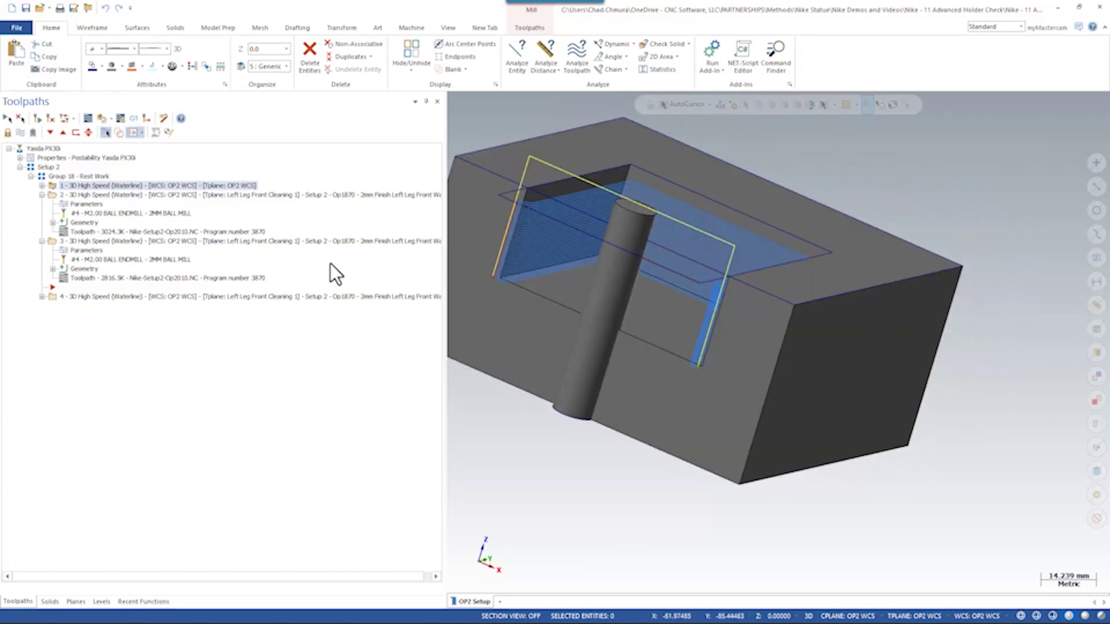
# Step: Open operation 1's model geometry parameters and examine the machining and avoidance surfaces on the block and post
pyautogui.click(82, 193)
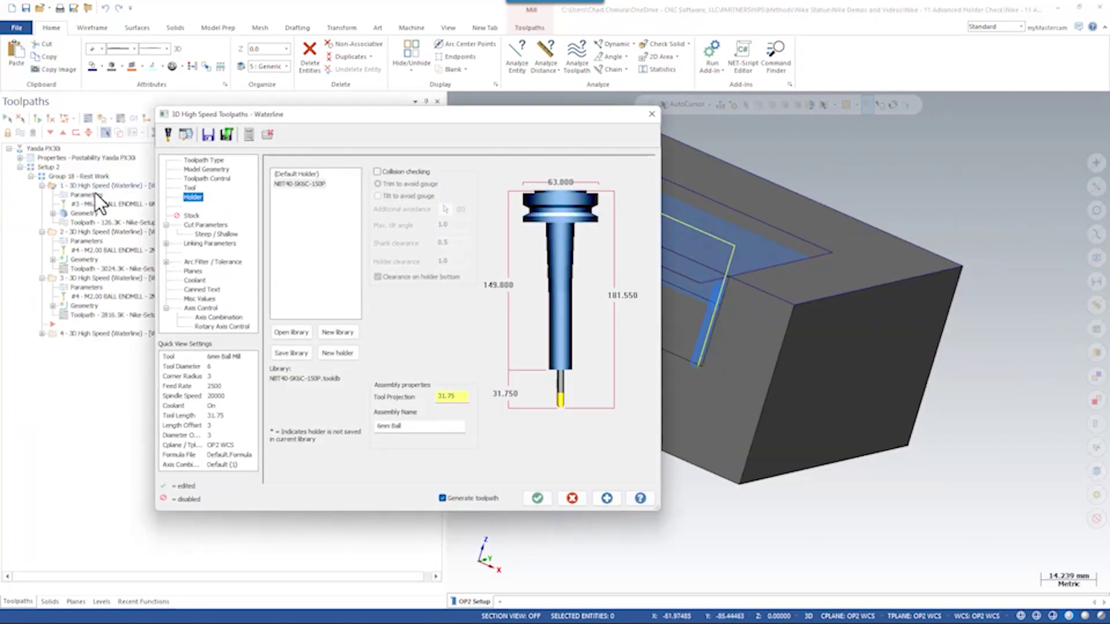
pyautogui.click(204, 169)
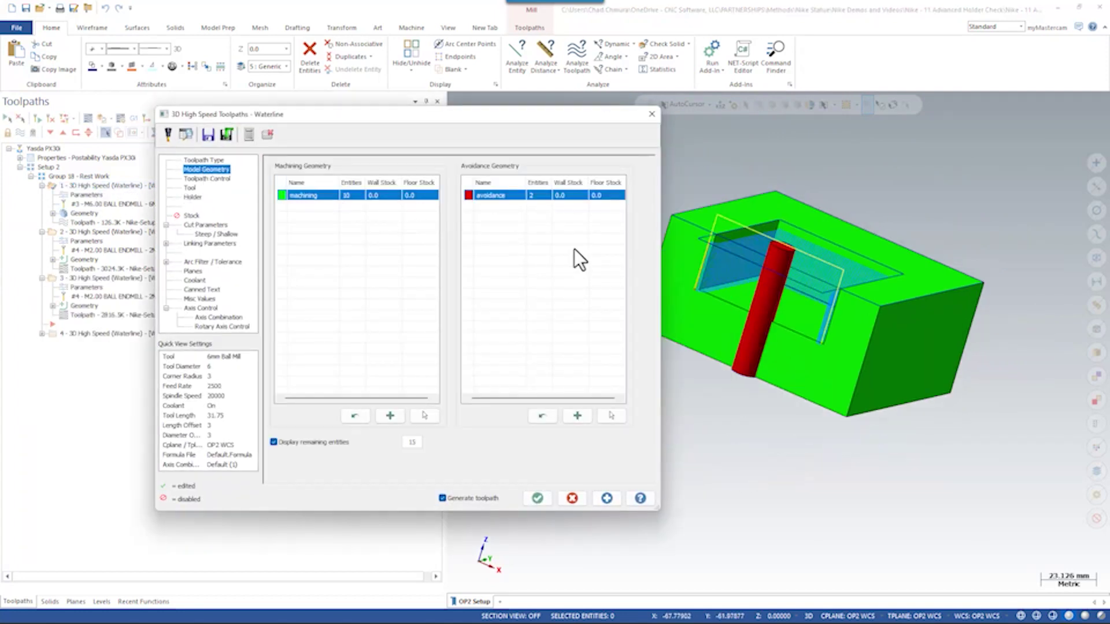
pyautogui.scroll(3, 801, 253)
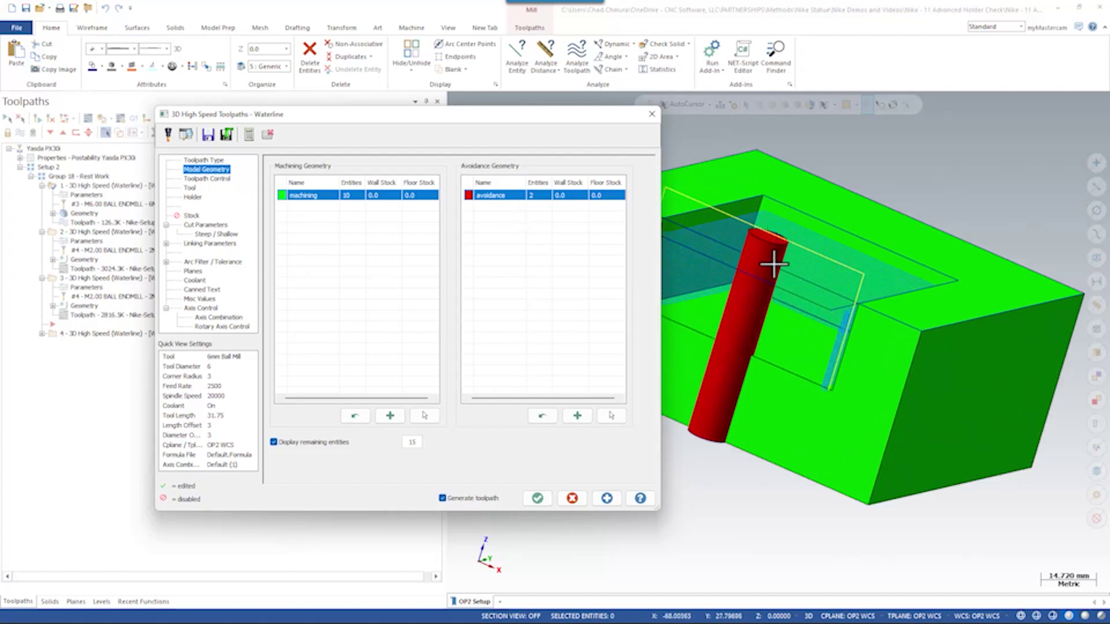
pyautogui.moveTo(774, 264); pyautogui.dragTo(649, 249, button='middle')
# Step: Unselect all entities from operation 1's avoidance geometry, regenerate the toolpath, and inspect the passes near the post
pyautogui.rightClick(499, 200)
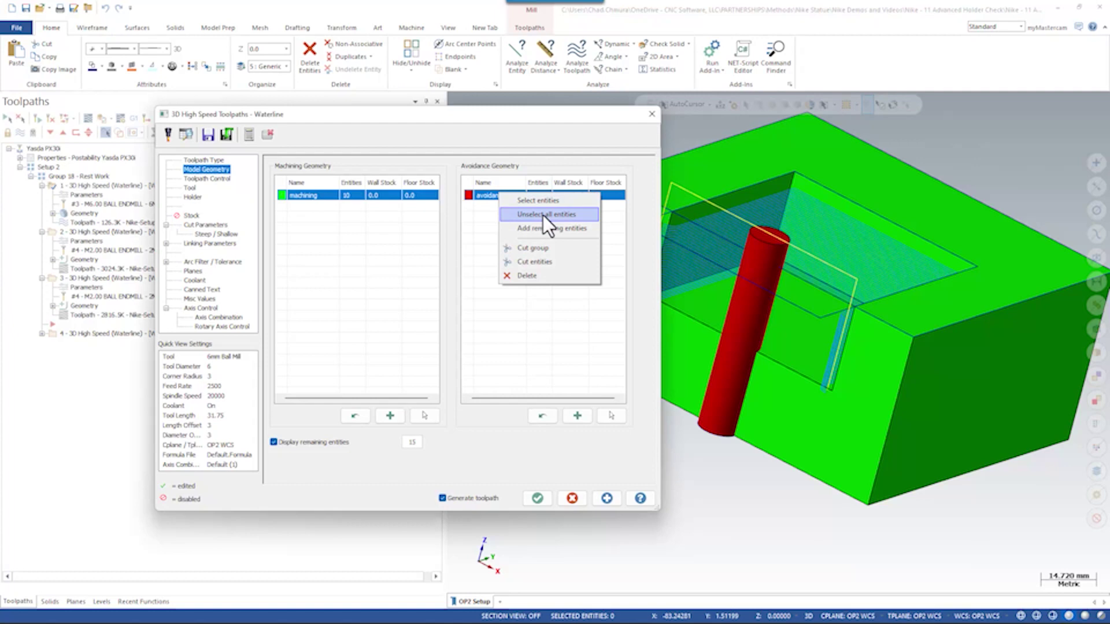
pyautogui.click(543, 215)
pyautogui.click(607, 499)
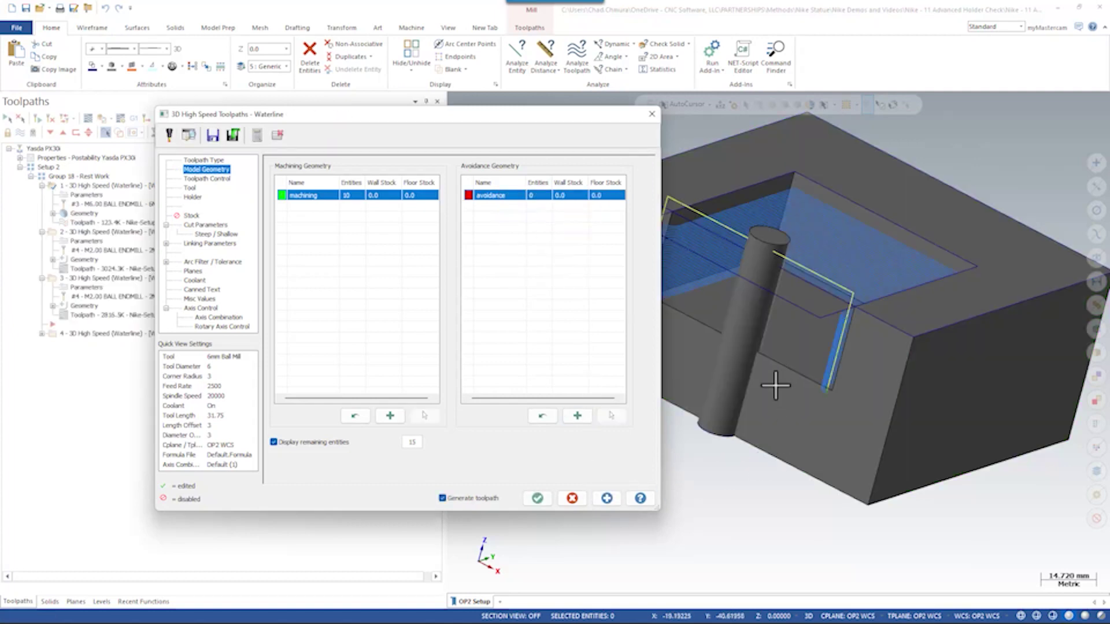
pyautogui.moveTo(775, 386); pyautogui.dragTo(770, 243, button='middle')
pyautogui.scroll(2, 763, 246)
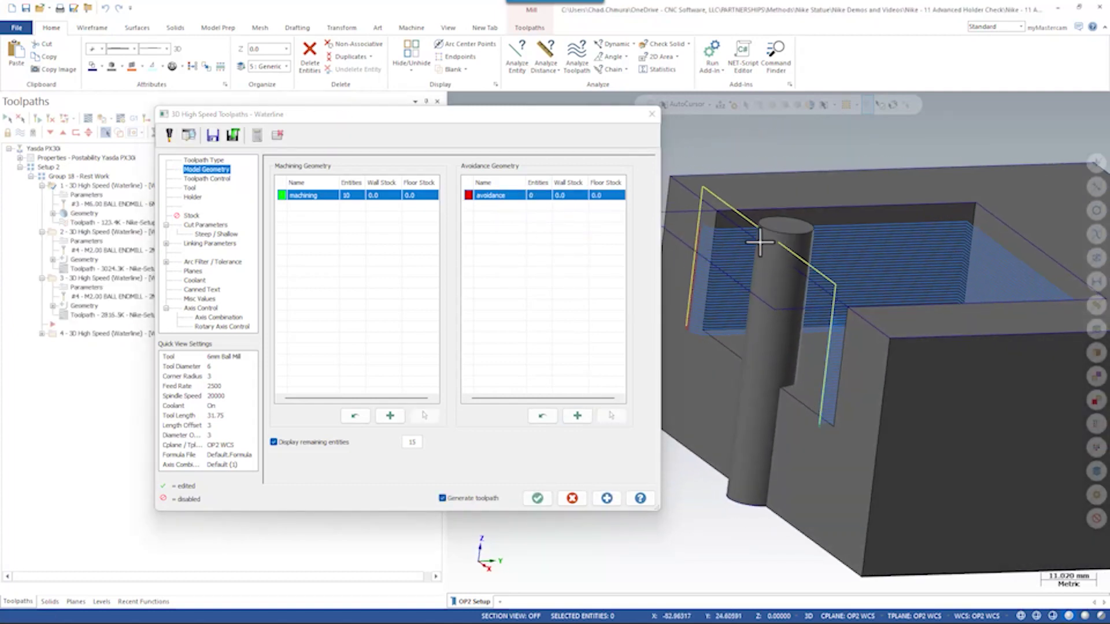
pyautogui.scroll(-1, 786, 246)
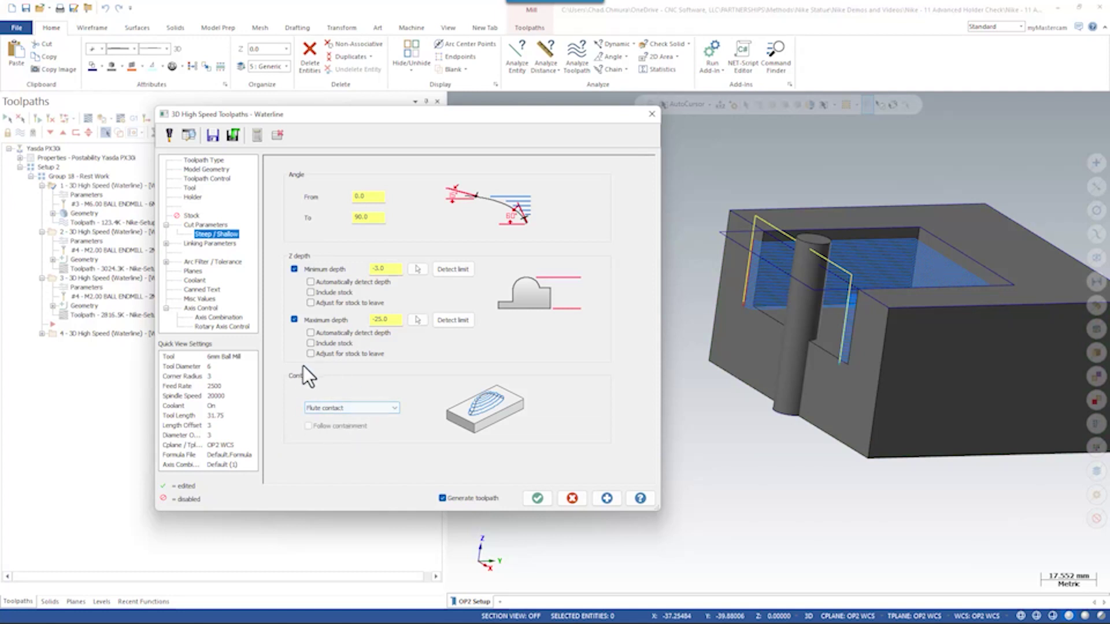
# Step: Set operation 1's steep/shallow Contact option to Tool assembly contact and regenerate the toolpath
pyautogui.click(389, 410)
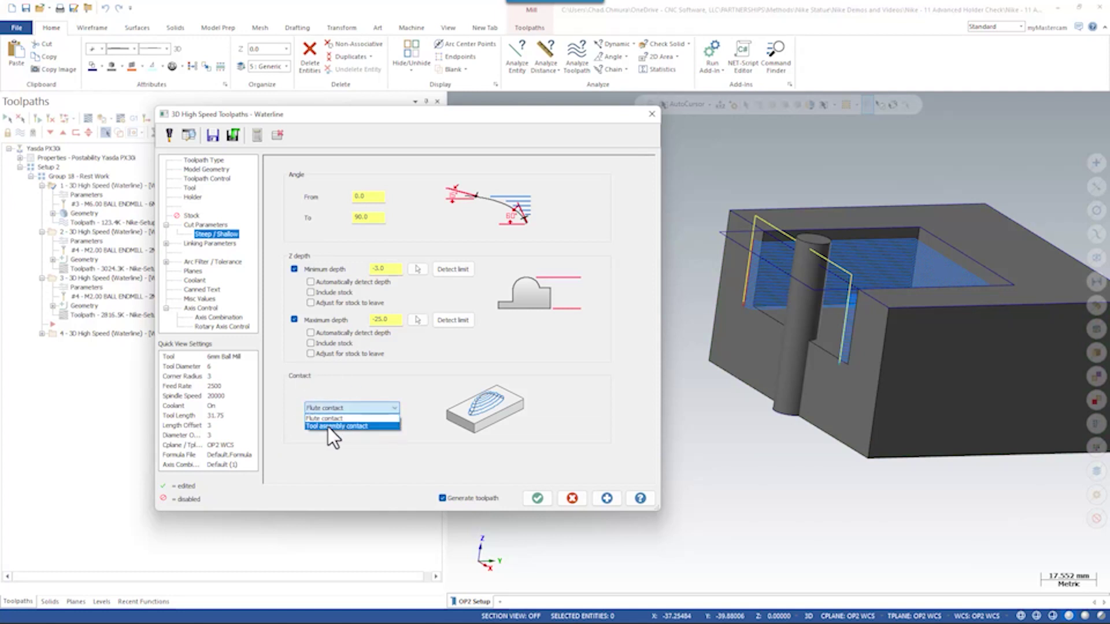
pyautogui.click(367, 455)
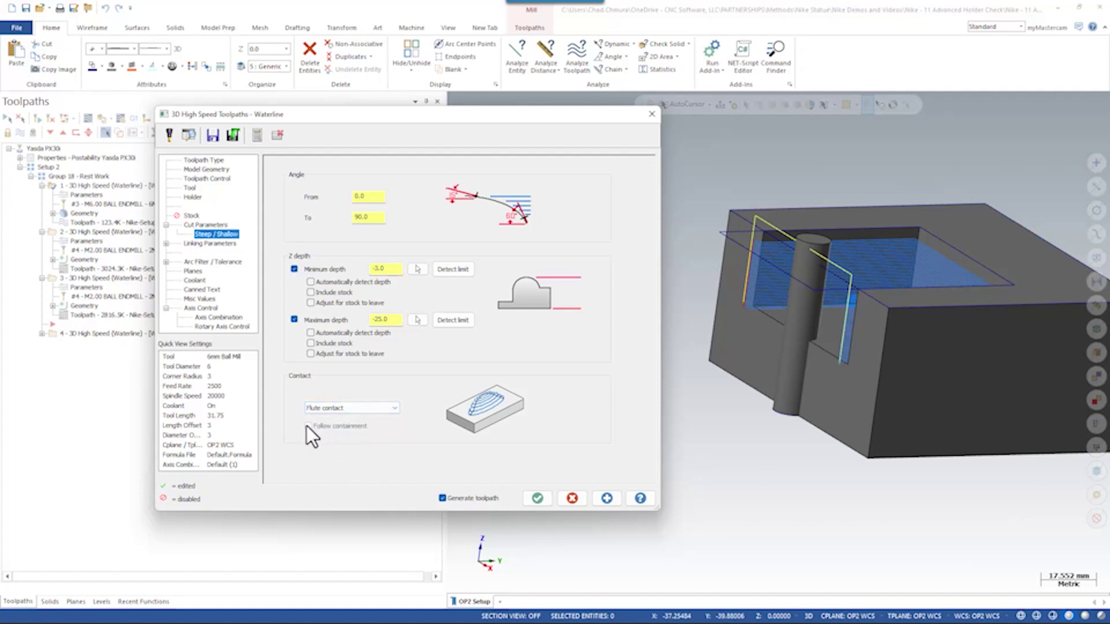
pyautogui.click(393, 407)
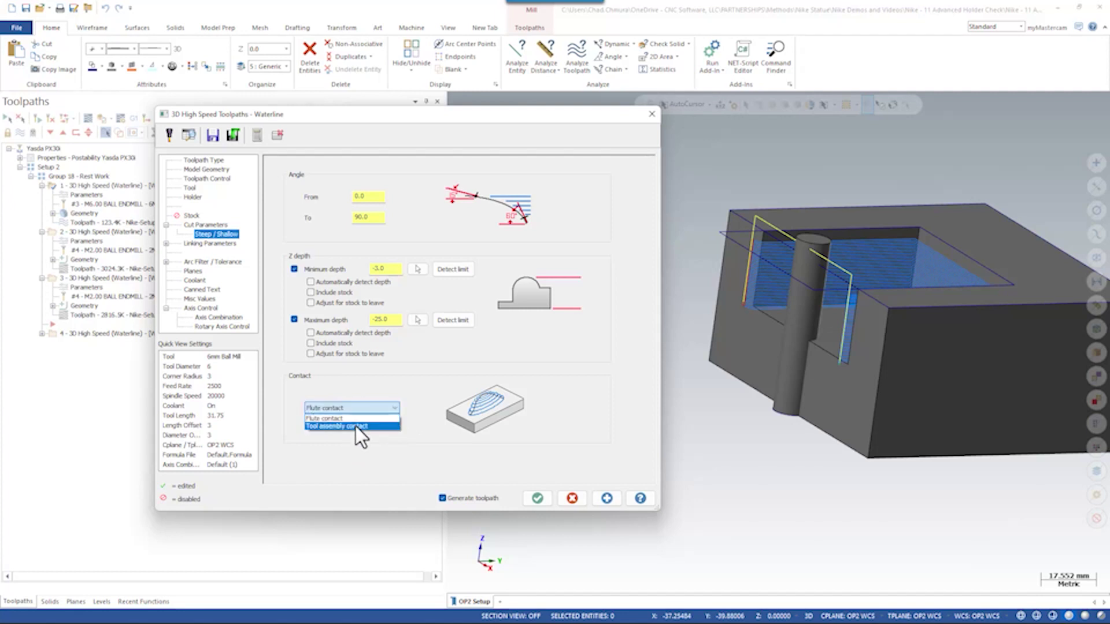
pyautogui.click(355, 425)
pyautogui.click(606, 498)
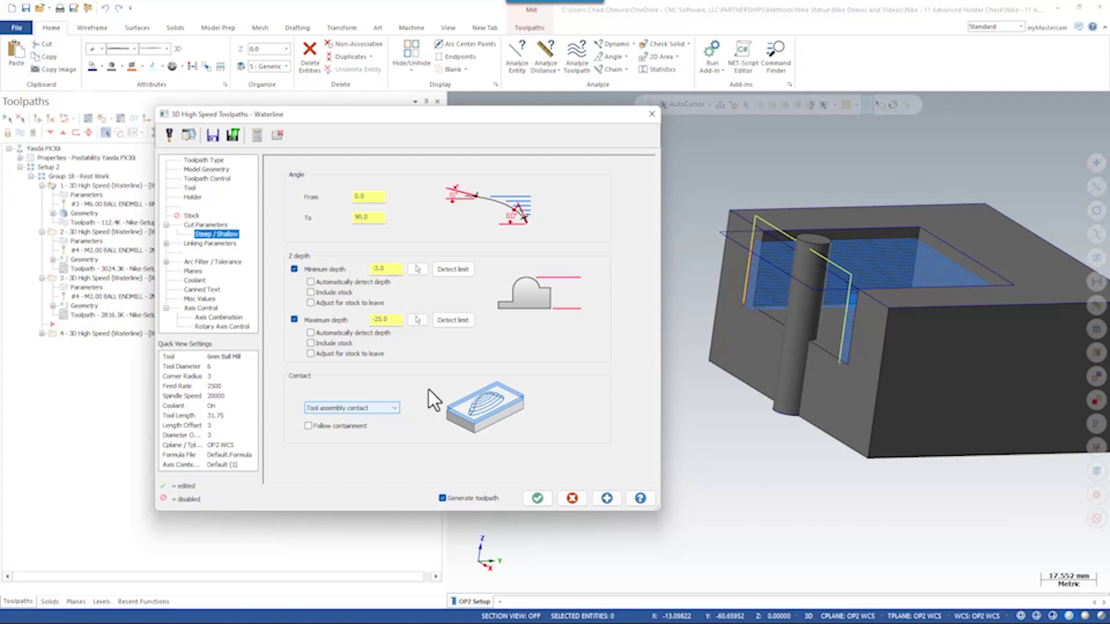
# Step: Enable Follow containment for the tool assembly contact and regenerate operation 1's toolpath
pyautogui.click(308, 426)
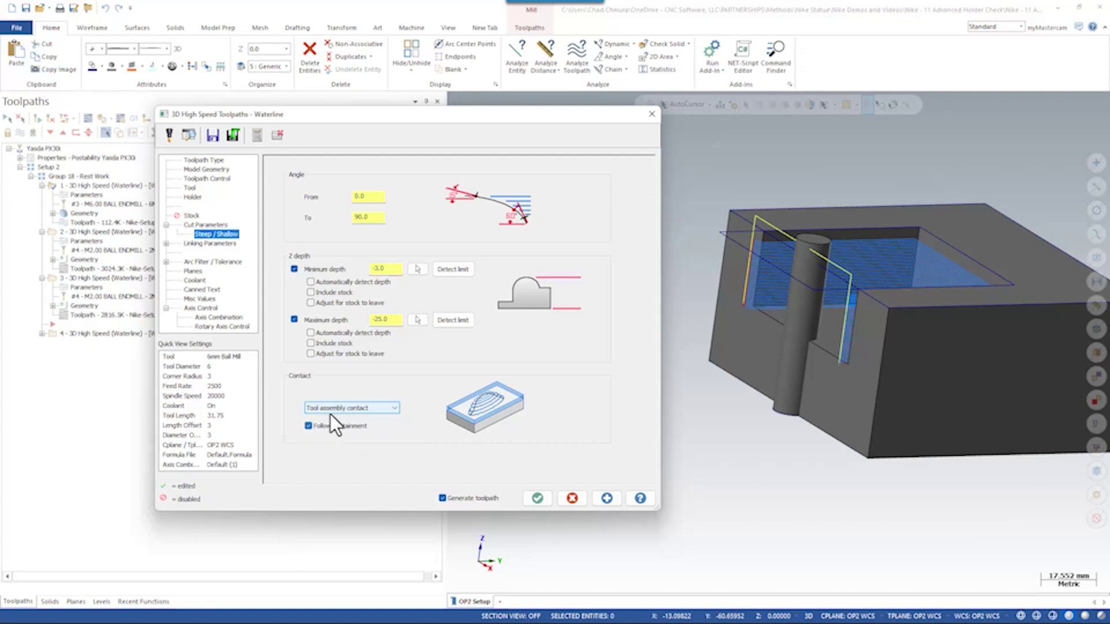
pyautogui.click(605, 498)
pyautogui.moveTo(803, 317); pyautogui.dragTo(809, 347, button='middle')
# Step: Review operation 1's containment boundary chain around the pocket opening in the Toolpath Control parameters
pyautogui.click(206, 172)
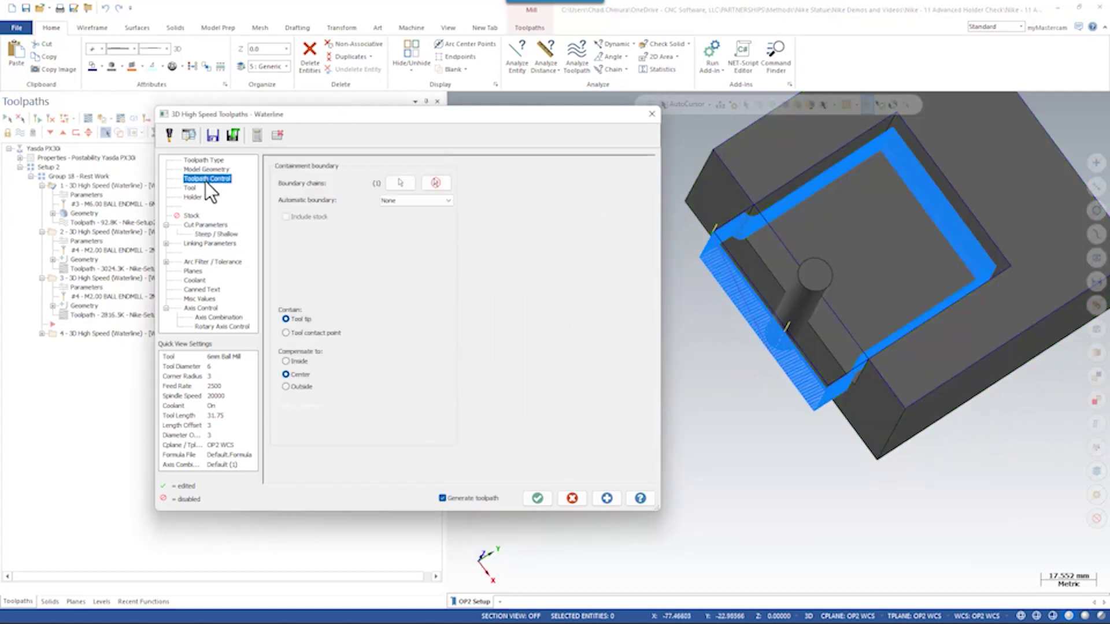
pyautogui.click(394, 191)
pyautogui.moveTo(756, 286); pyautogui.dragTo(734, 312, button='middle')
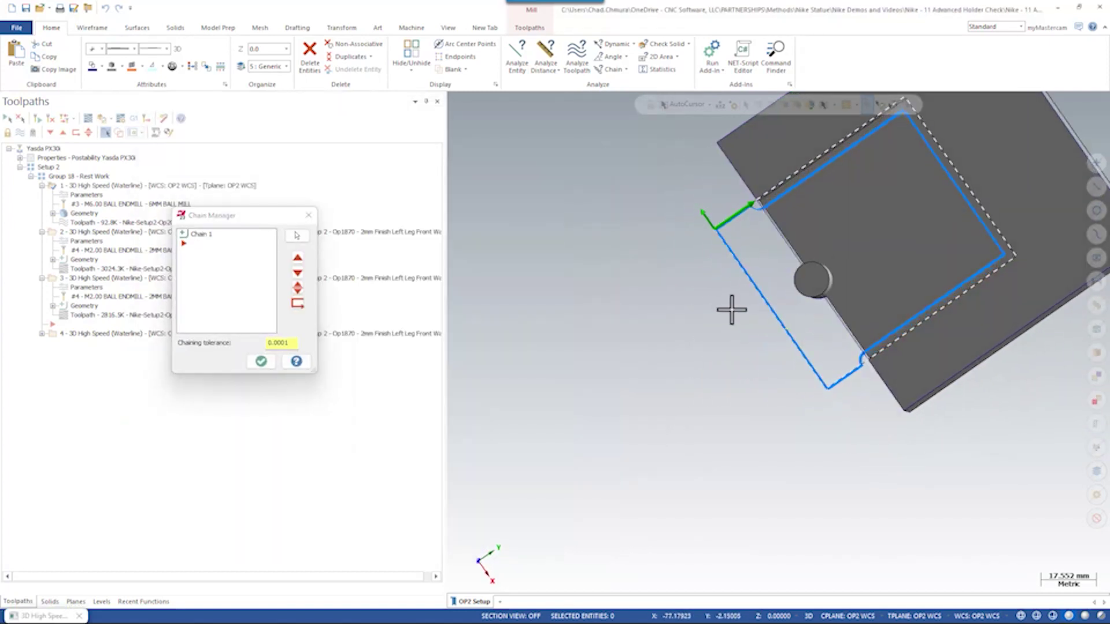
pyautogui.click(263, 362)
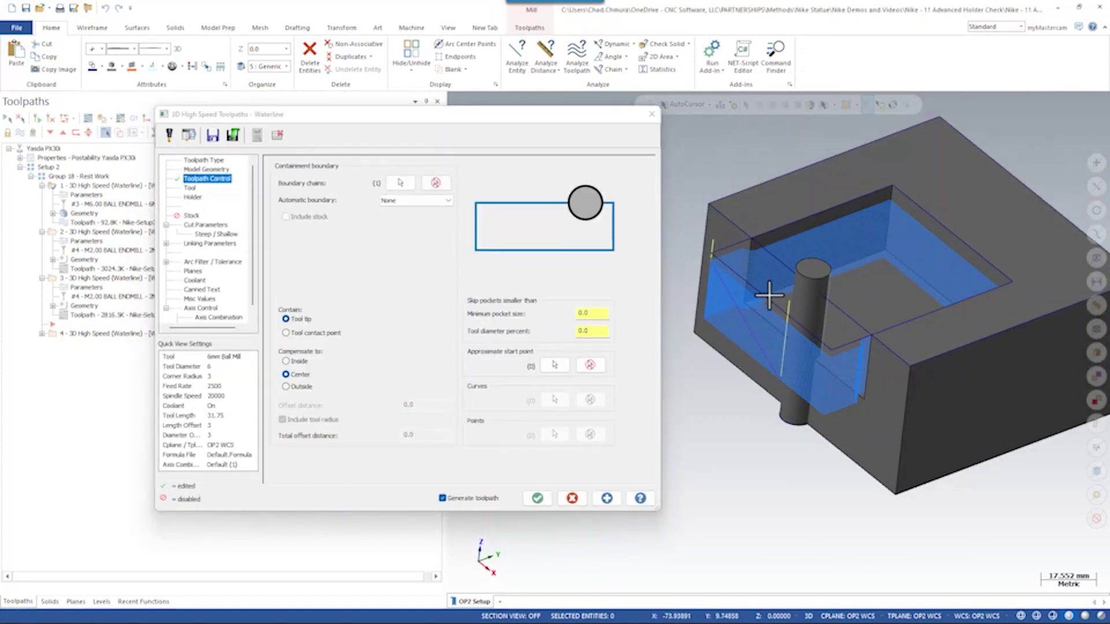
# Step: Review operation 1's Steep / Shallow settings for the demo block's Waterline toolpath
pyautogui.click(209, 234)
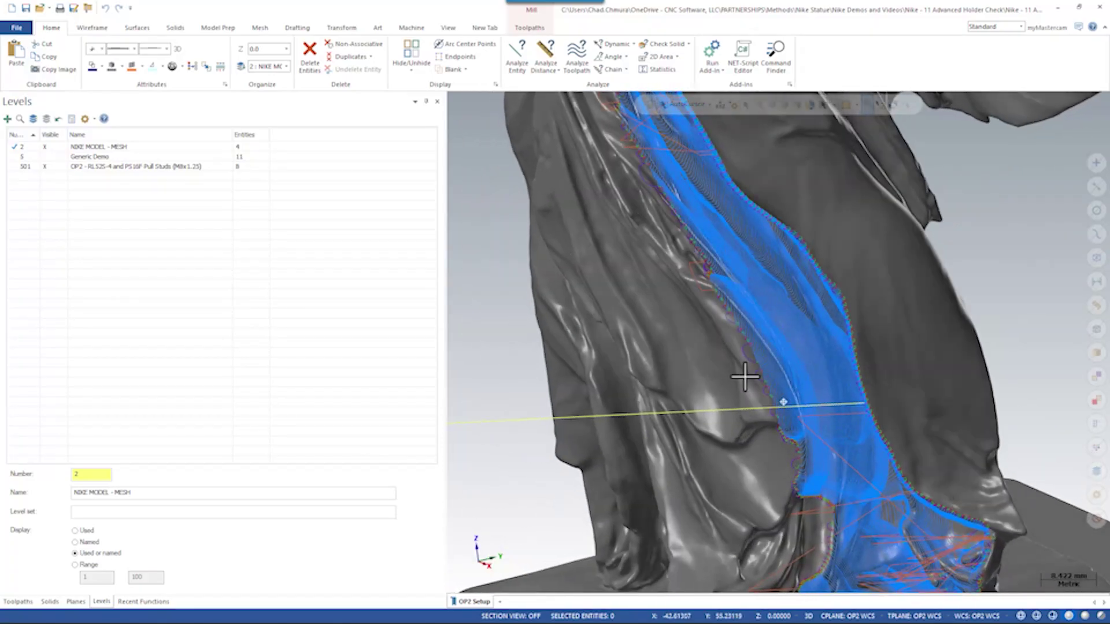
# Step: Compare the Waterline passes of operations 3 and 4 on the statue's leg, from the drapery folds down to the base
pyautogui.click(17, 601)
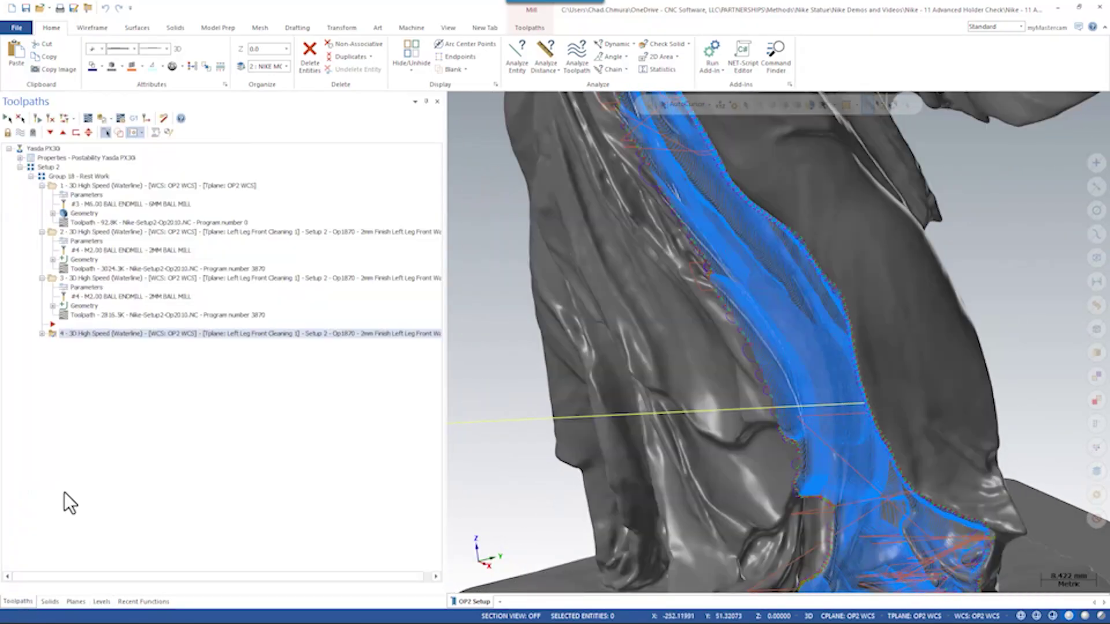
pyautogui.click(88, 276)
pyautogui.scroll(5, 817, 397)
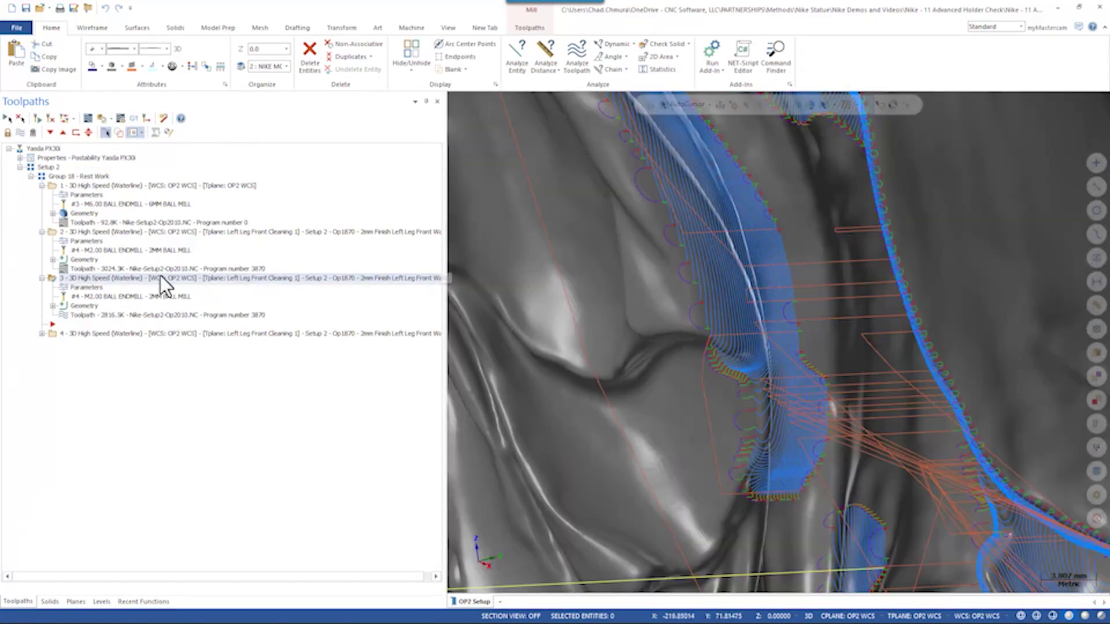
pyautogui.click(87, 334)
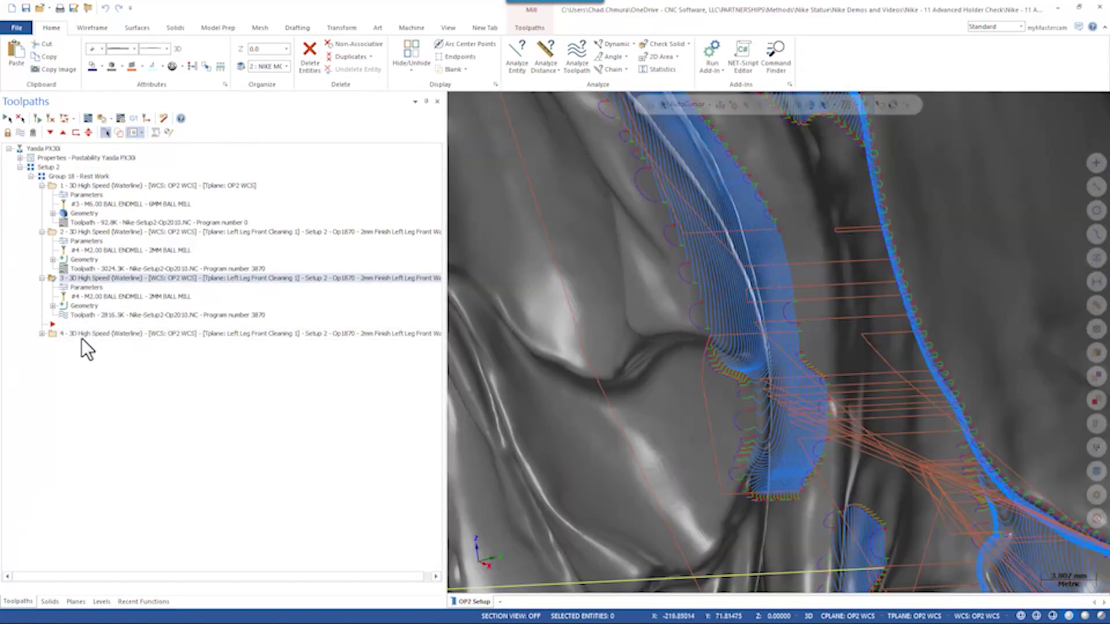
pyautogui.scroll(-5, 887, 336)
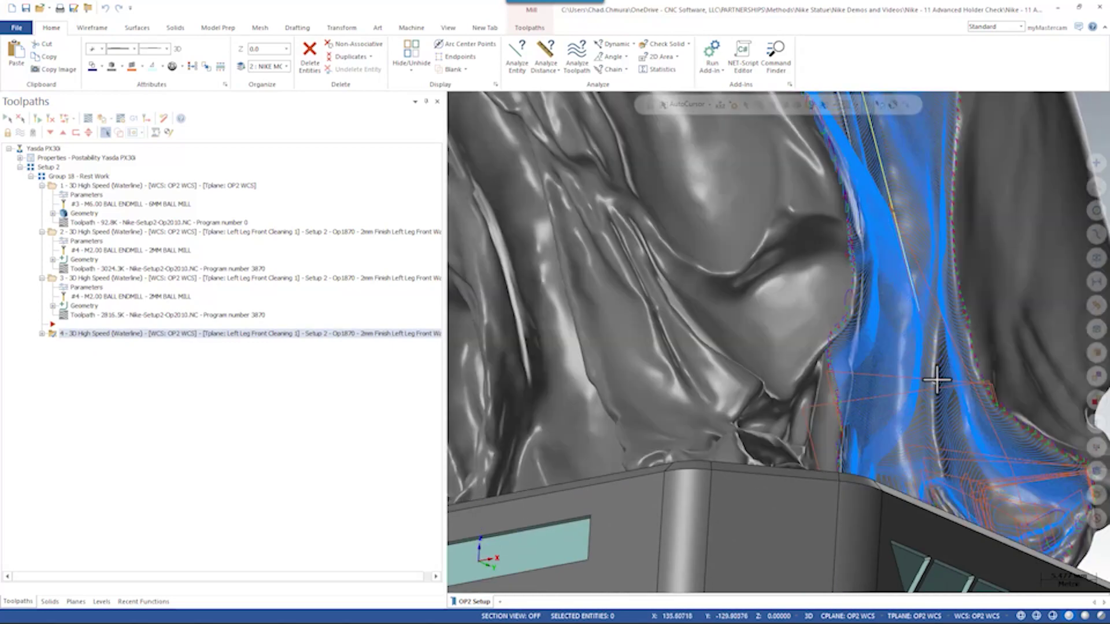
pyautogui.moveTo(936, 380); pyautogui.dragTo(874, 302, button='middle')
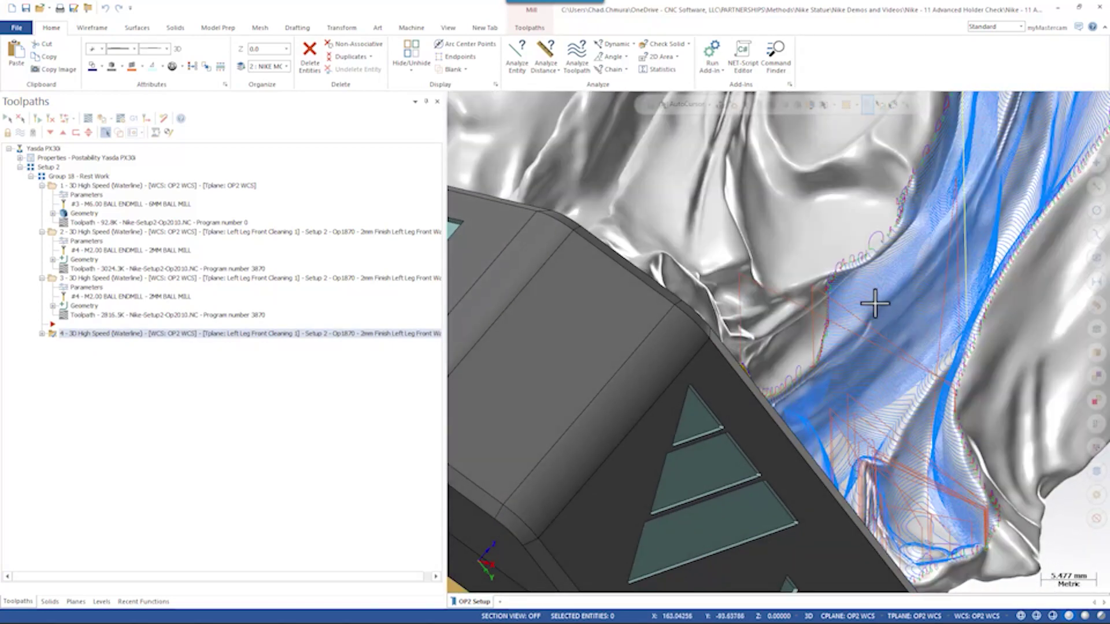
pyautogui.scroll(3, 901, 327)
pyautogui.moveTo(924, 338); pyautogui.dragTo(710, 268, button='middle')
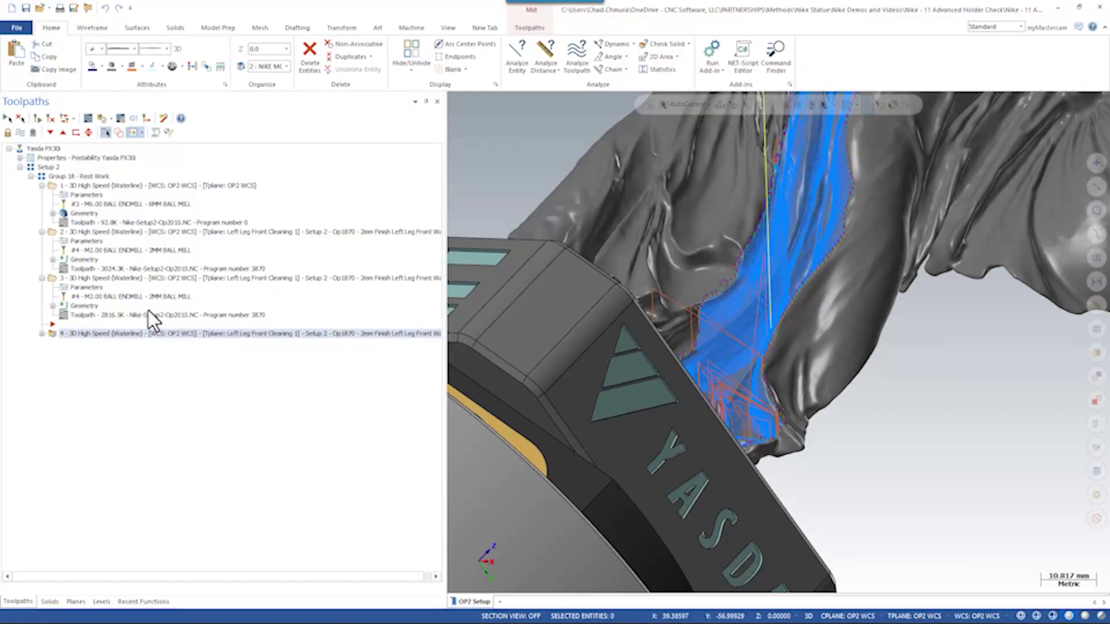
# Step: Review operation 4's holder collision checking, shank and holder clearances and steep/shallow Contact option, discarding any parameter changes
pyautogui.click(41, 333)
pyautogui.click(75, 342)
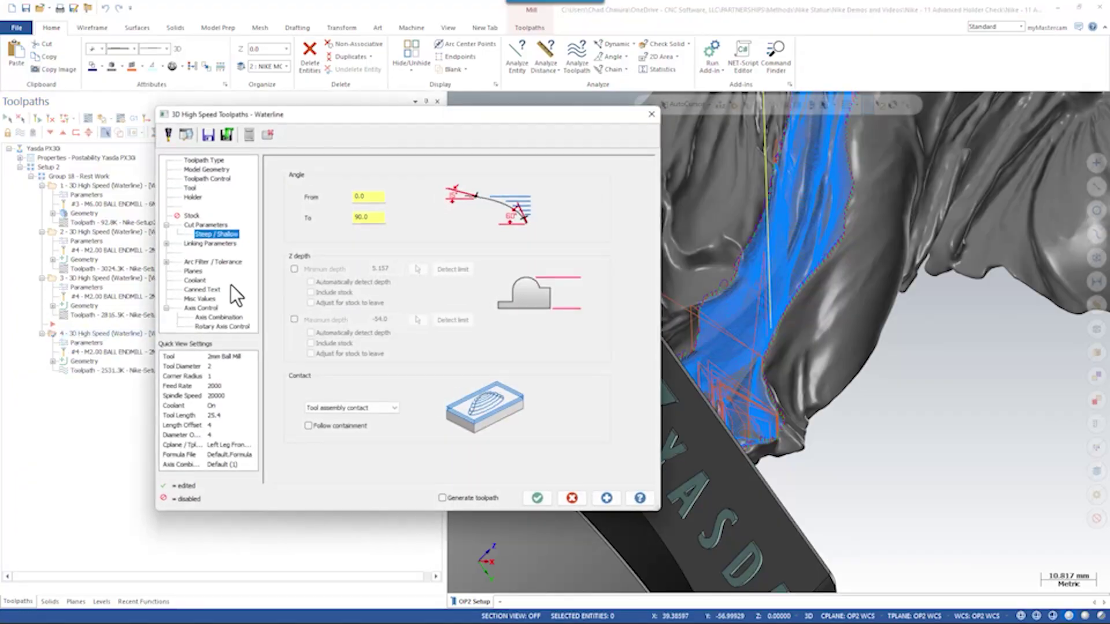
pyautogui.click(189, 196)
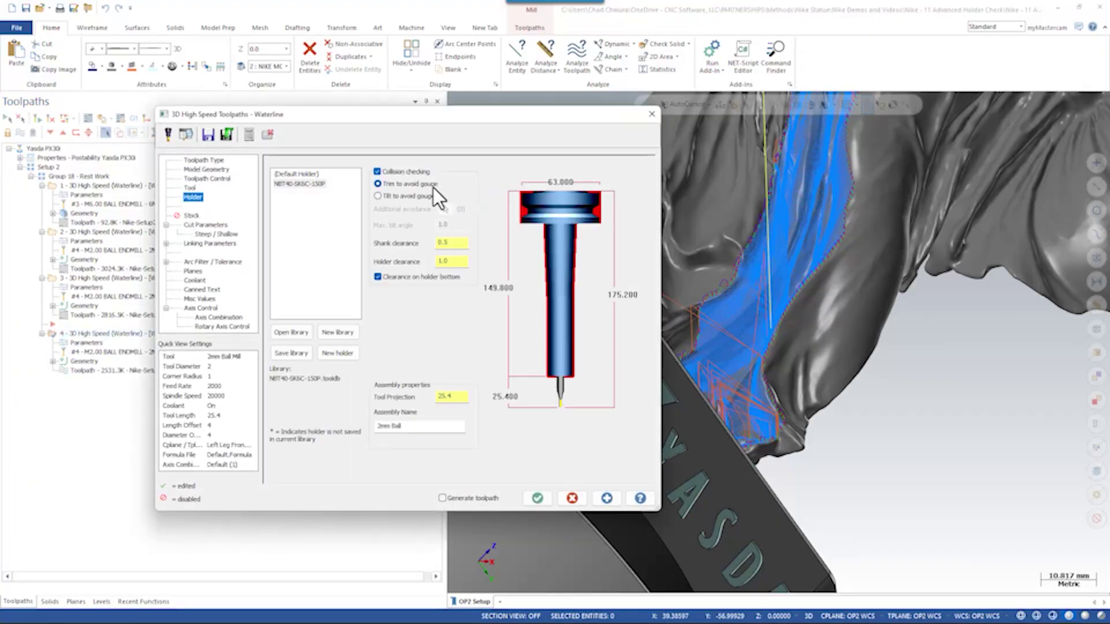
pyautogui.doubleClick(451, 243)
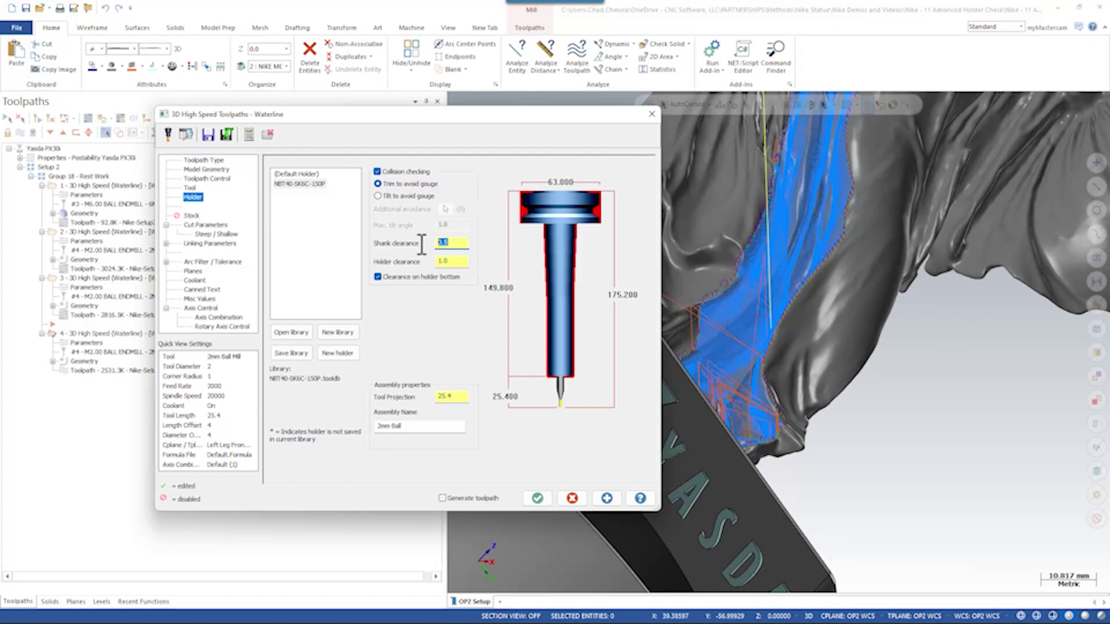
pyautogui.doubleClick(460, 261)
pyautogui.click(219, 235)
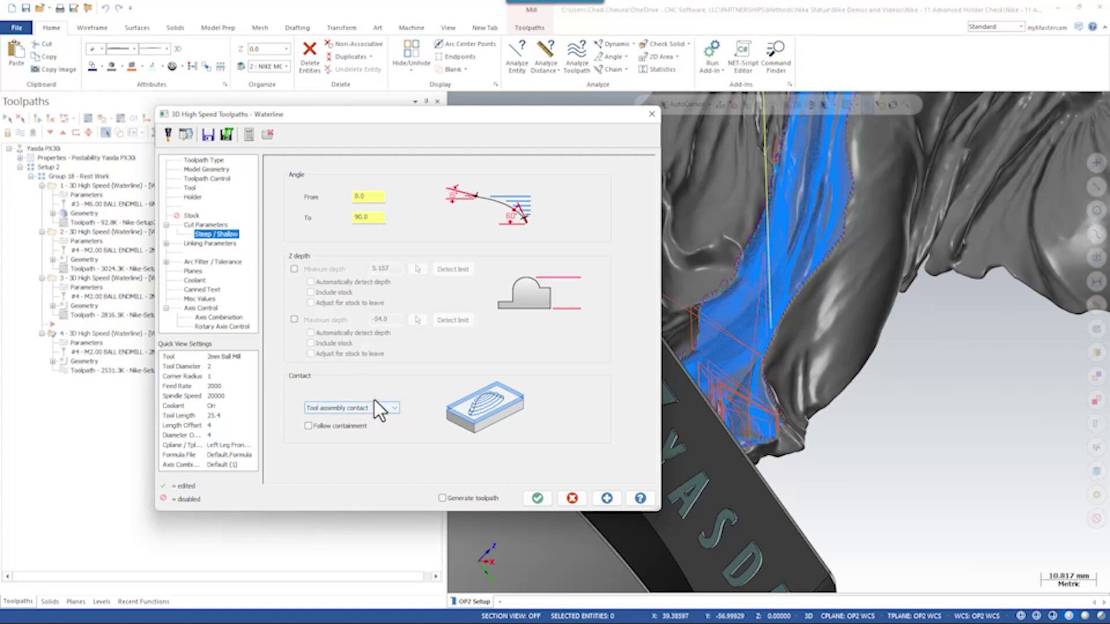
pyautogui.click(577, 501)
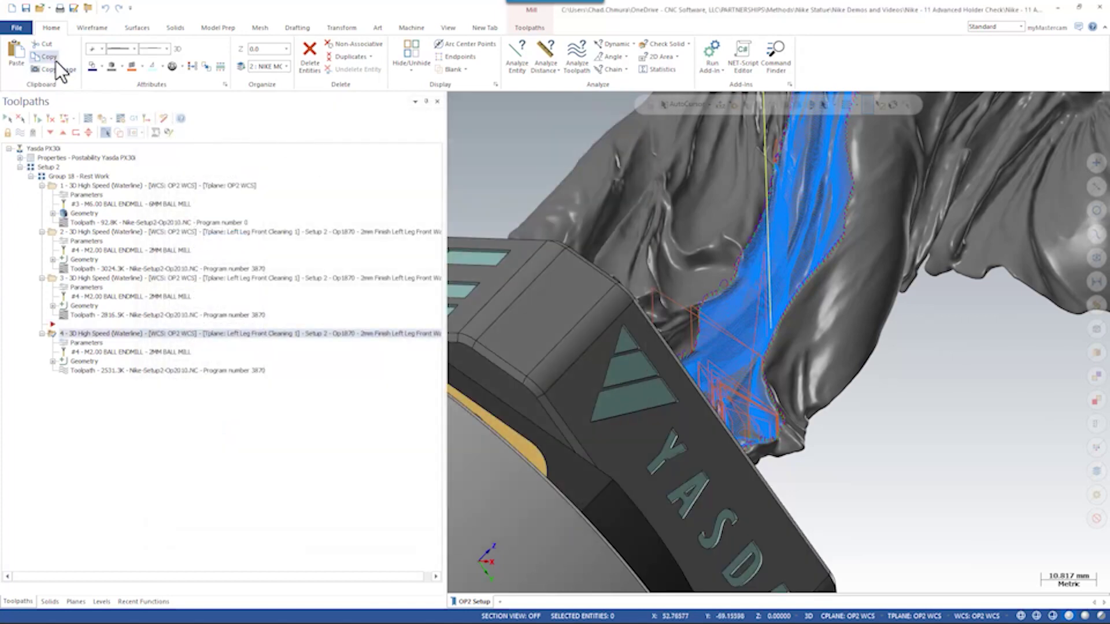
# Step: Start Analyze Toolpath with operation 4 displayed, and turn off visibility of level 501 holding the OP2 pull studs
pyautogui.click(578, 55)
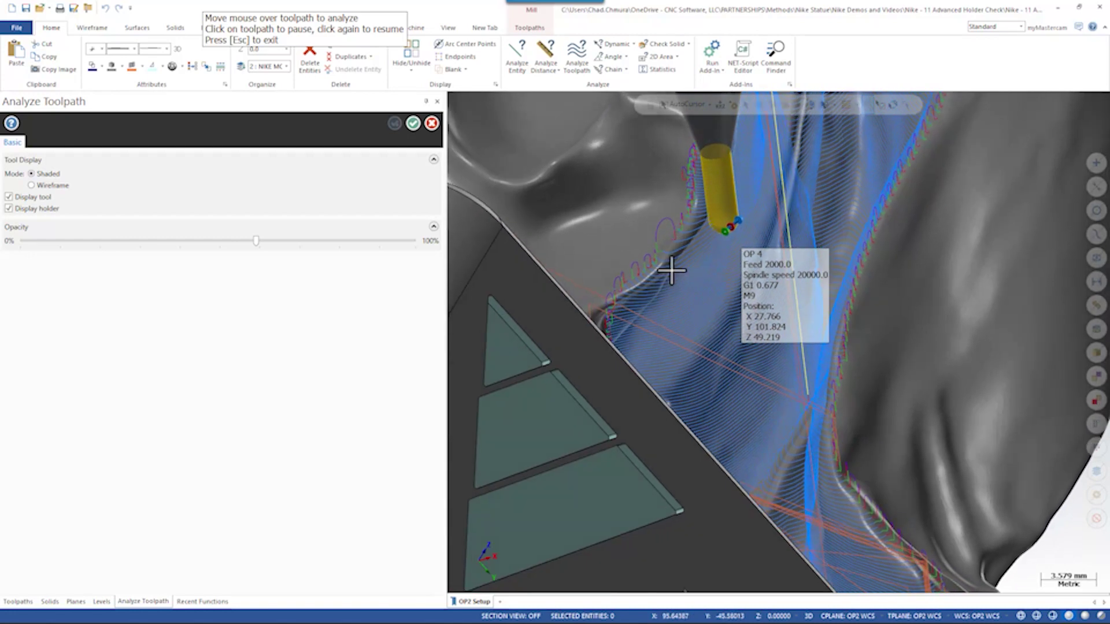
pyautogui.click(101, 602)
pyautogui.click(51, 167)
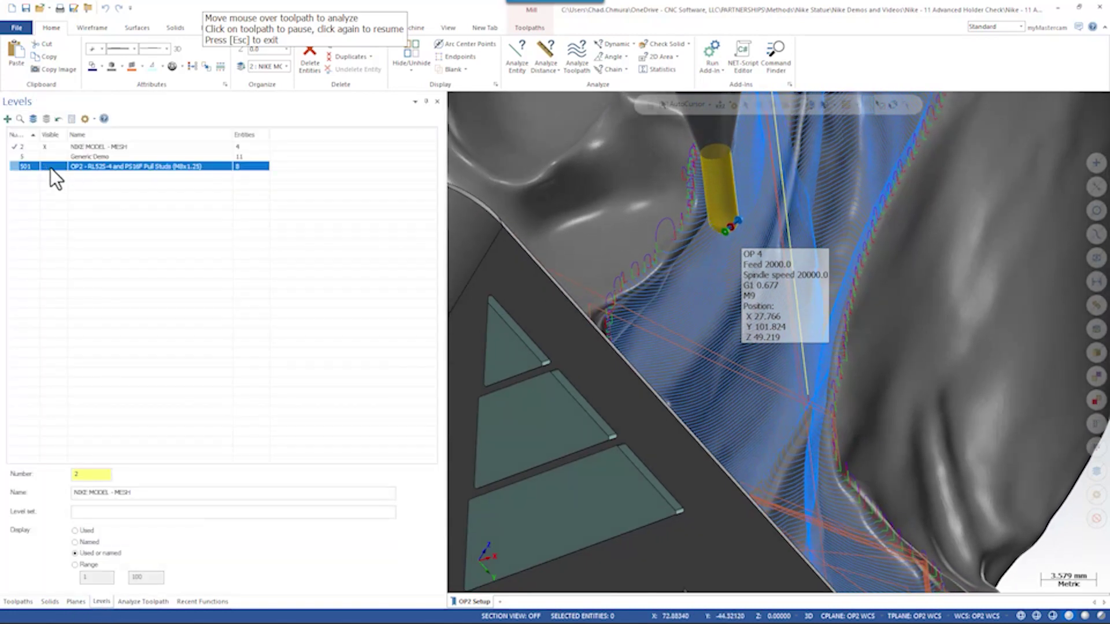
# Step: Examine the tool and holder clearance against the drapery fold beside operation 4's trimmed passes
pyautogui.moveTo(664, 322); pyautogui.dragTo(671, 401, button='middle')
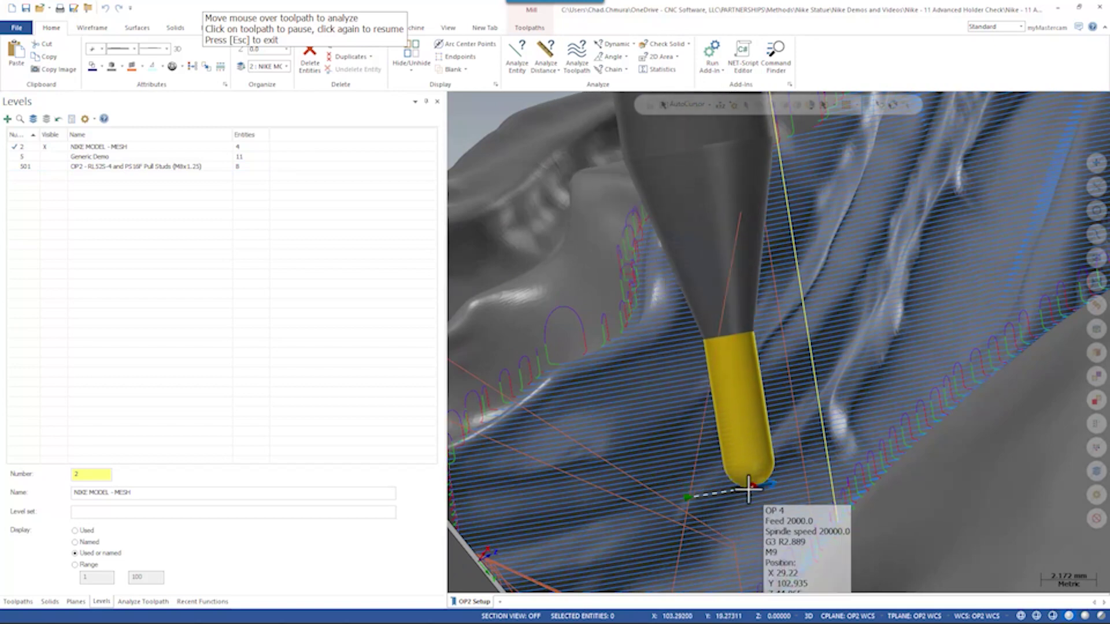
pyautogui.moveTo(721, 406); pyautogui.dragTo(738, 312, button='middle')
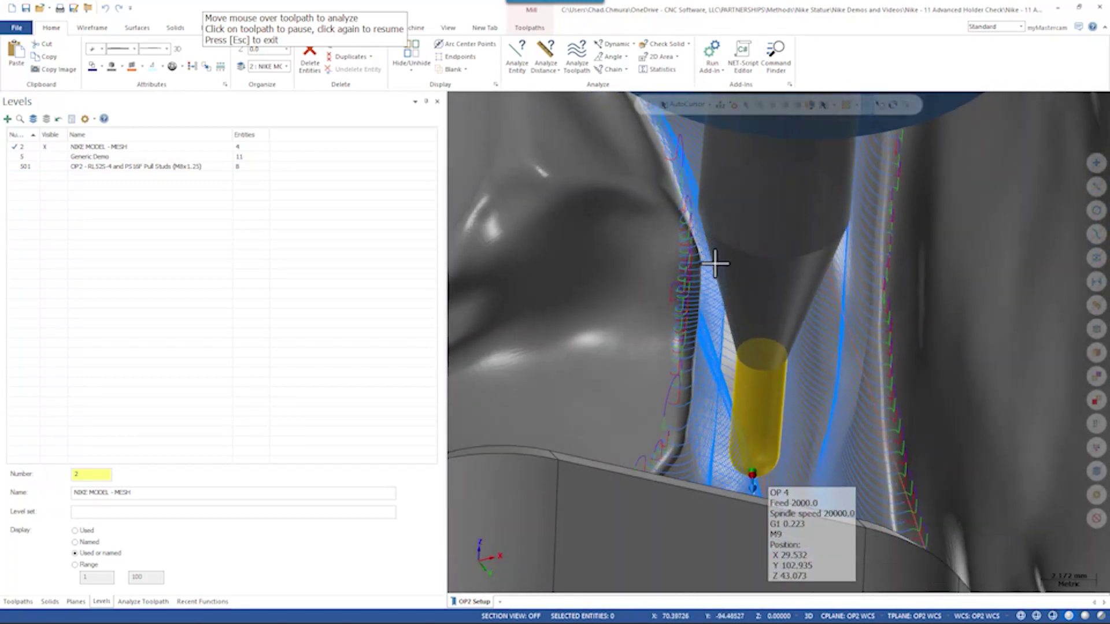
pyautogui.moveTo(670, 395); pyautogui.dragTo(663, 404, button='middle')
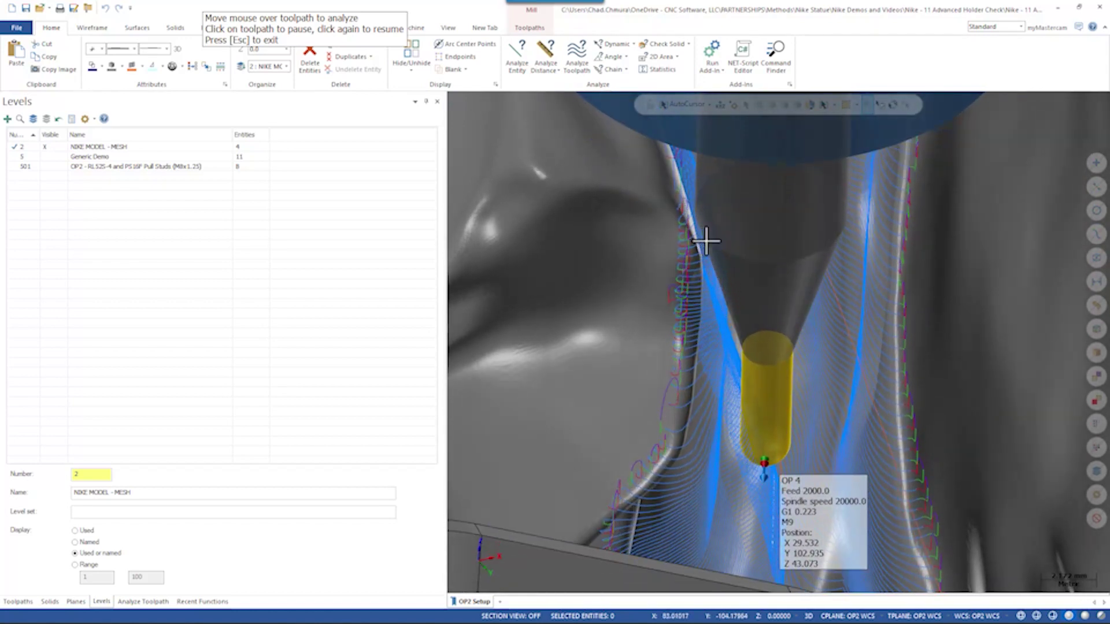
pyautogui.scroll(6, 706, 240)
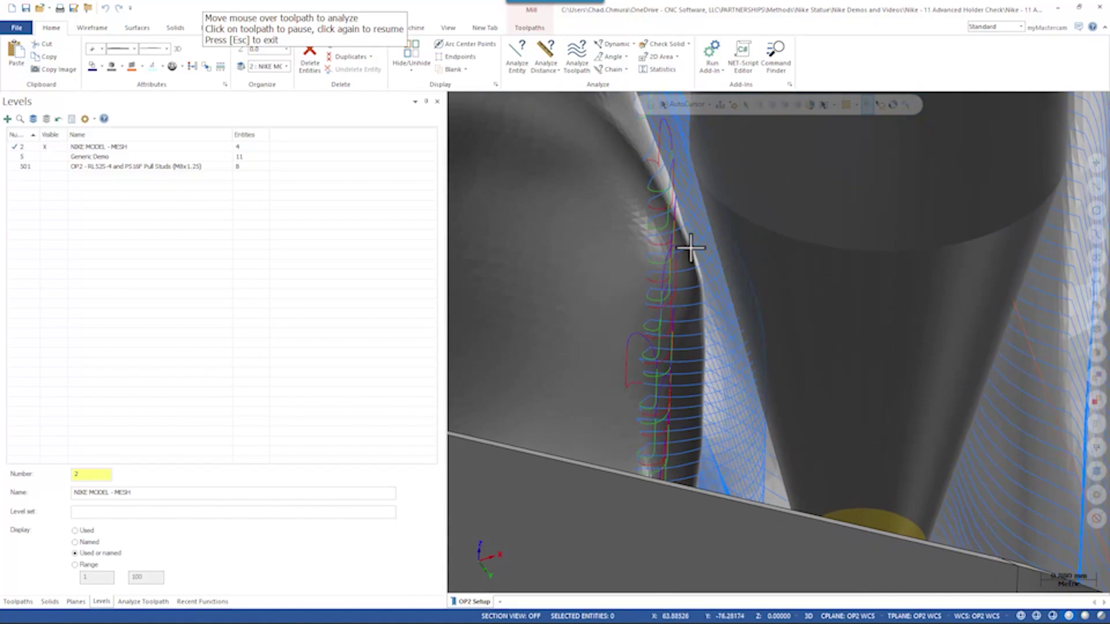
pyautogui.scroll(-5, 691, 248)
pyautogui.moveTo(649, 241); pyautogui.dragTo(555, 265, button='middle')
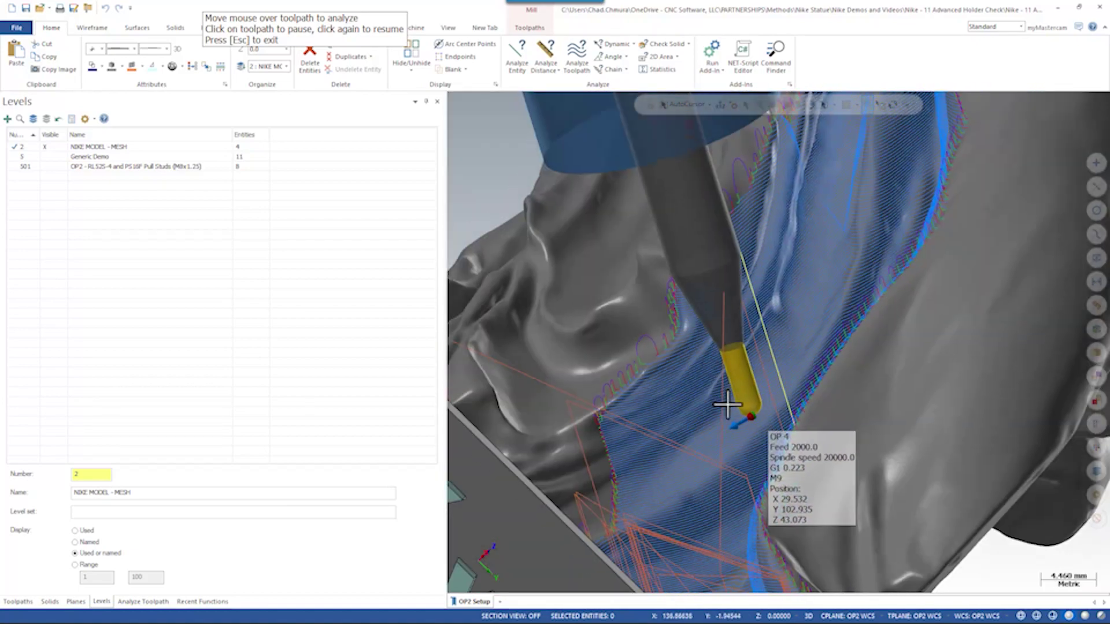
# Step: Examine the tool assembly at positions lower on the leg, checking the holder against the surrounding mesh near the base from several angles
pyautogui.moveTo(727, 404); pyautogui.dragTo(630, 350, button='middle')
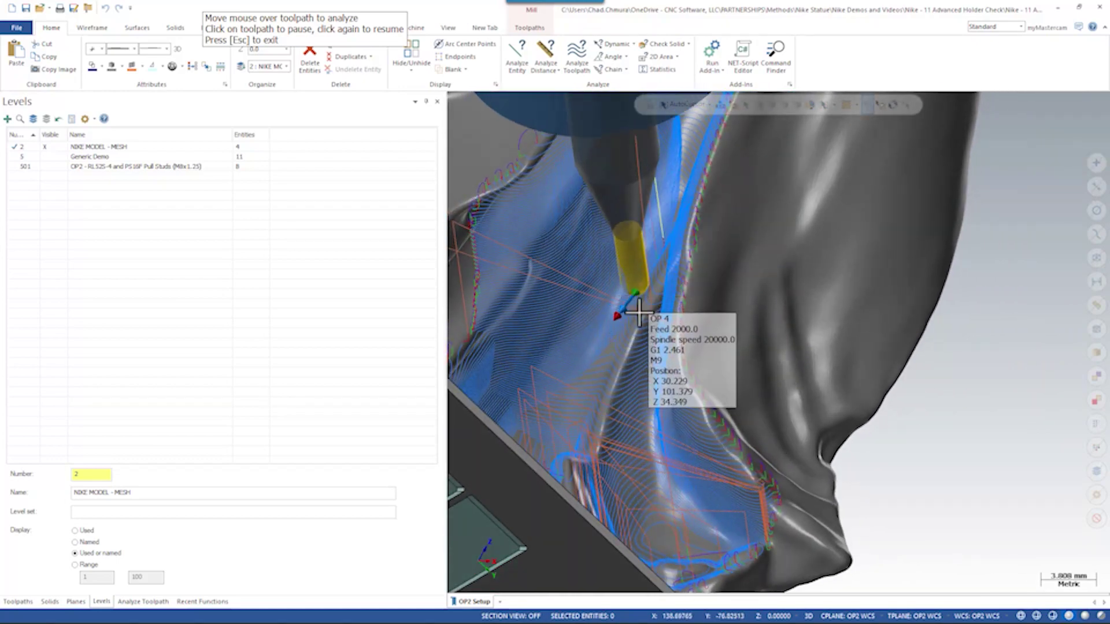
pyautogui.moveTo(638, 313); pyautogui.dragTo(622, 364, button='middle')
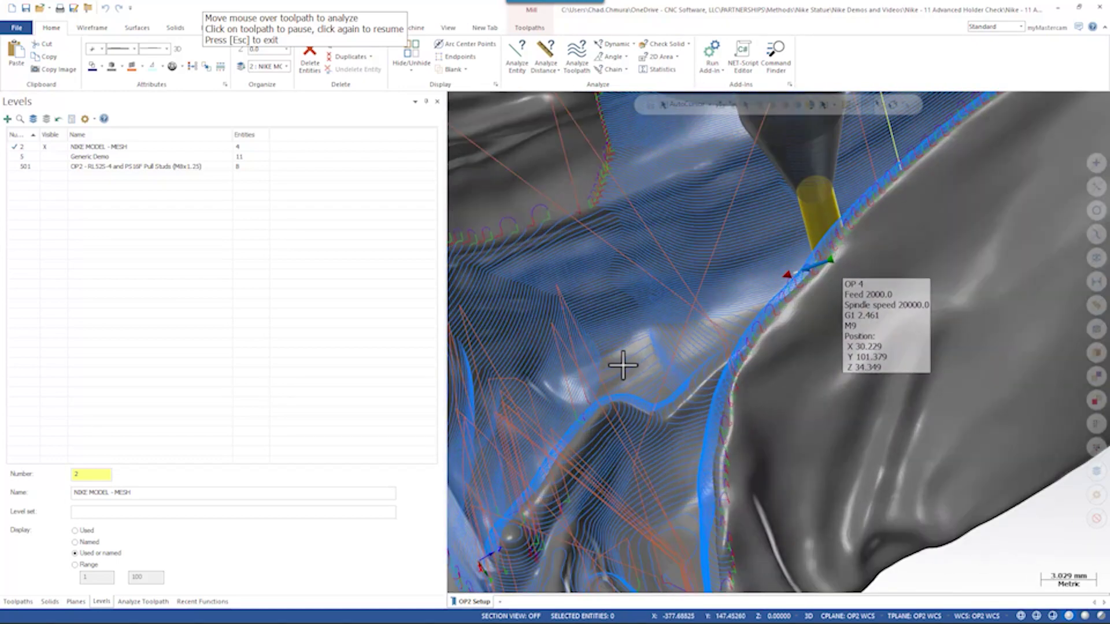
pyautogui.scroll(-5, 622, 364)
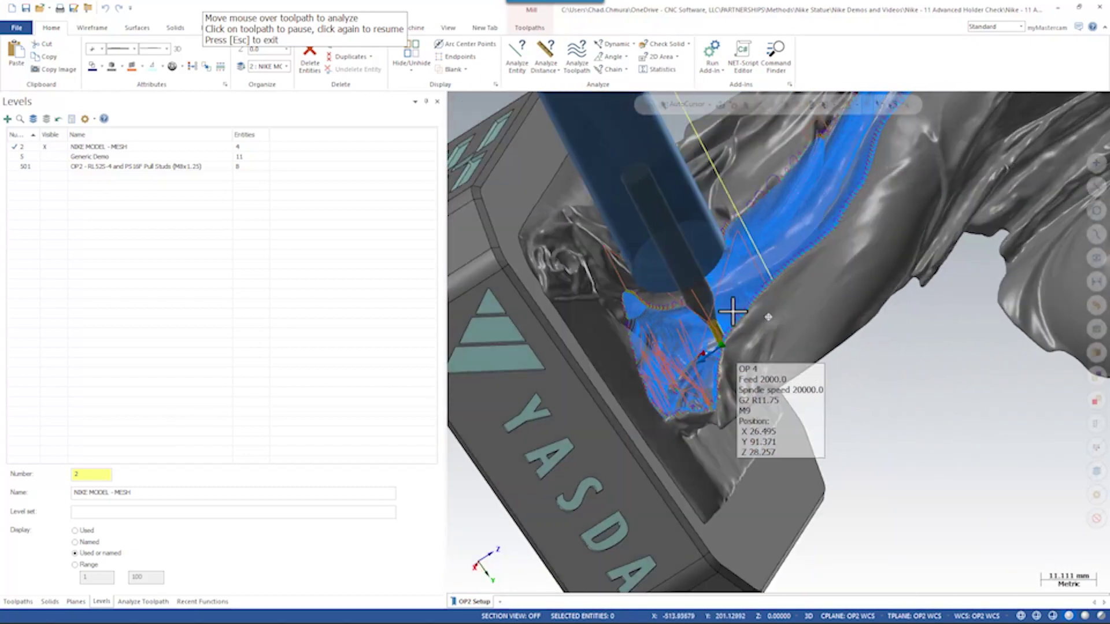
pyautogui.moveTo(732, 312); pyautogui.dragTo(648, 354, button='middle')
pyautogui.scroll(6, 775, 243)
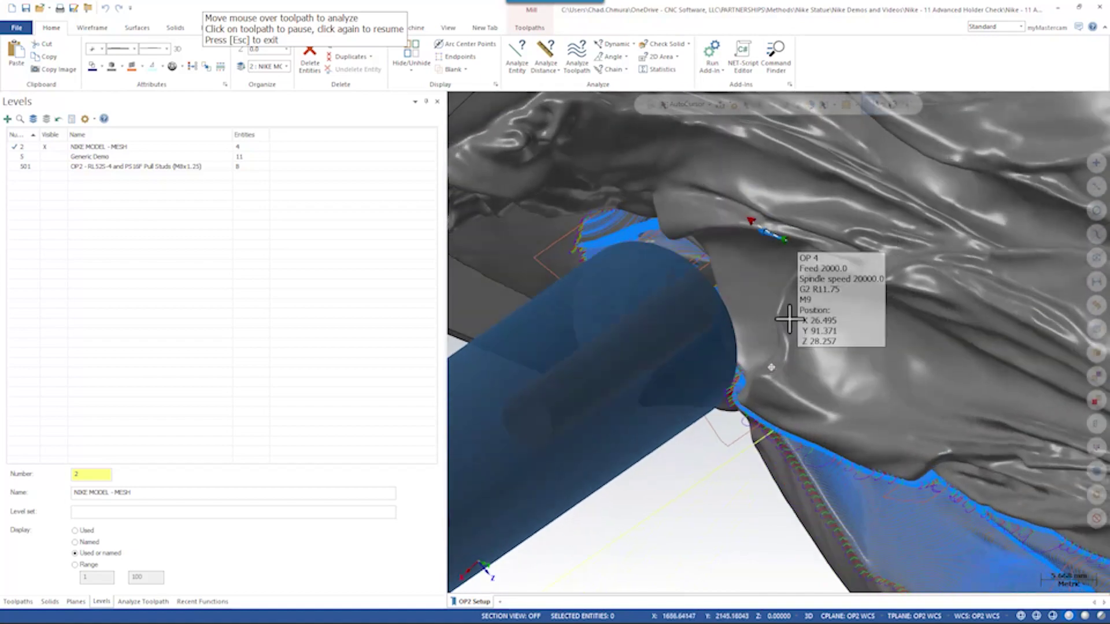
pyautogui.moveTo(789, 318); pyautogui.dragTo(844, 299, button='middle')
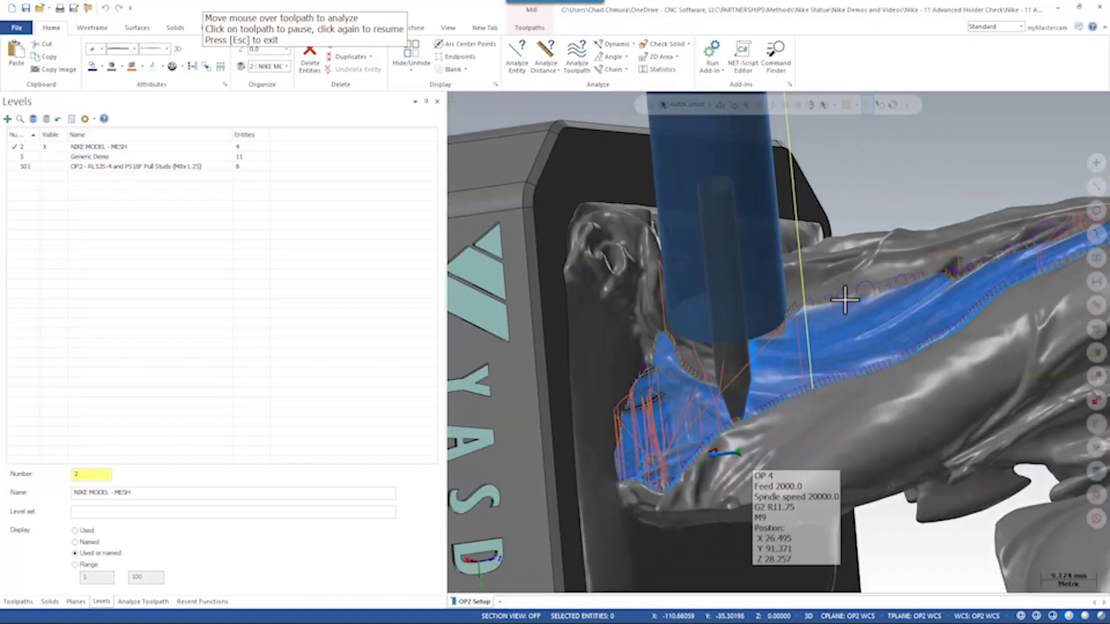